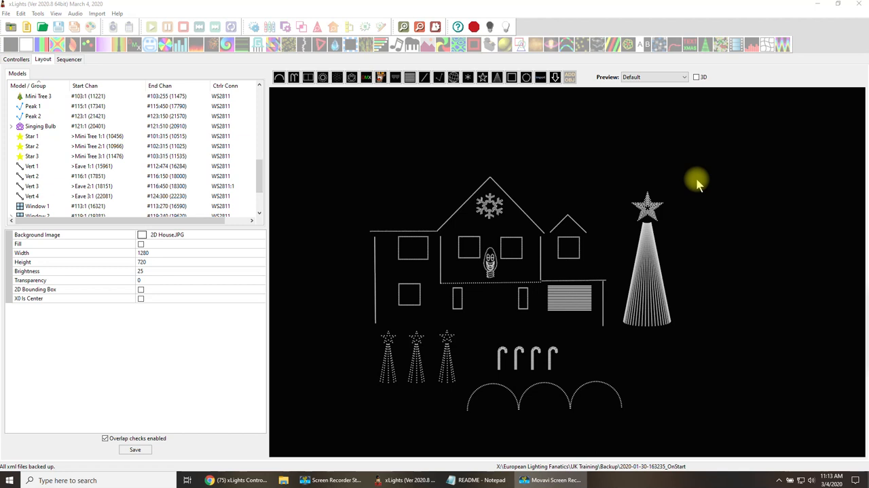
# Examine the controller assignment and connection port settings of the Mega Tree and Window 1 models.
pyautogui.click(656, 285)
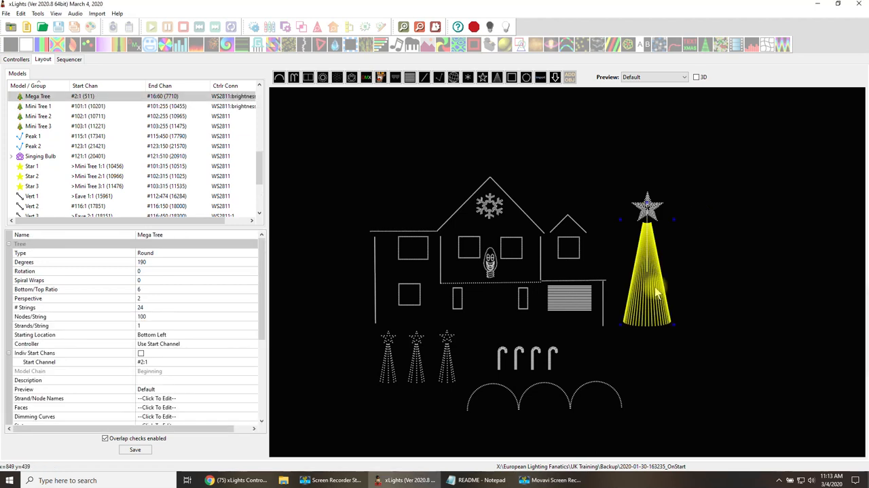
pyautogui.click(250, 343)
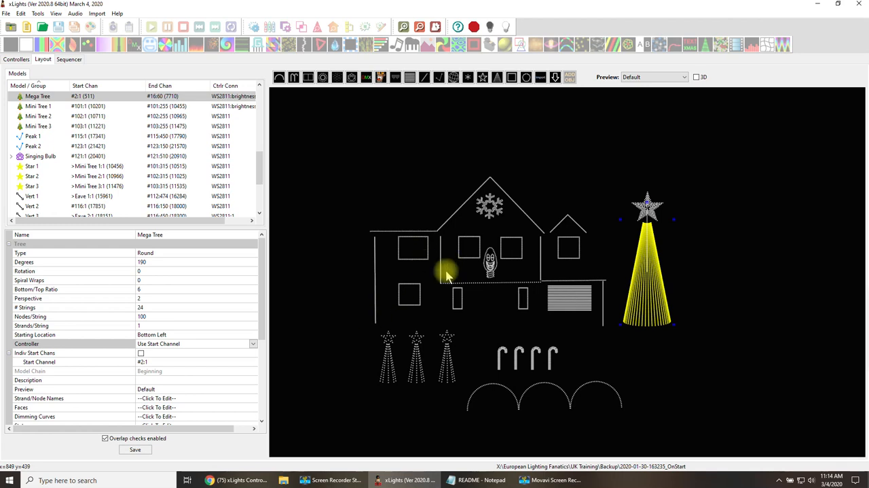
pyautogui.click(418, 252)
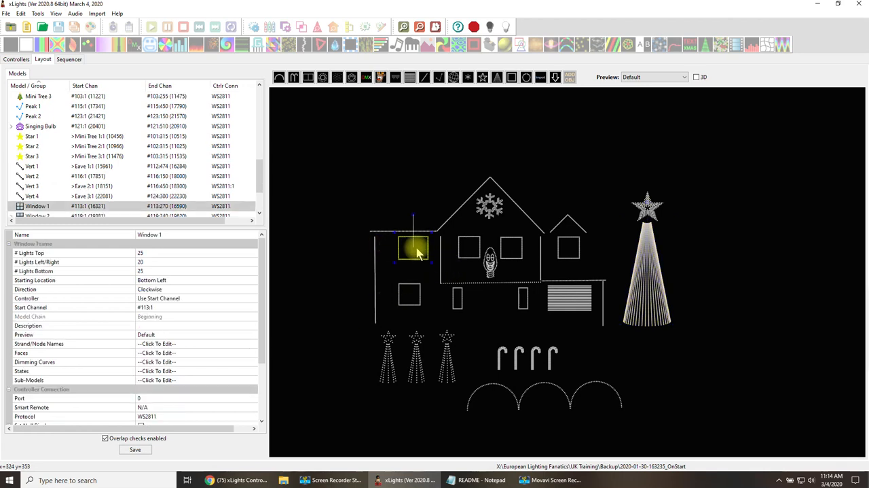
pyautogui.click(148, 398)
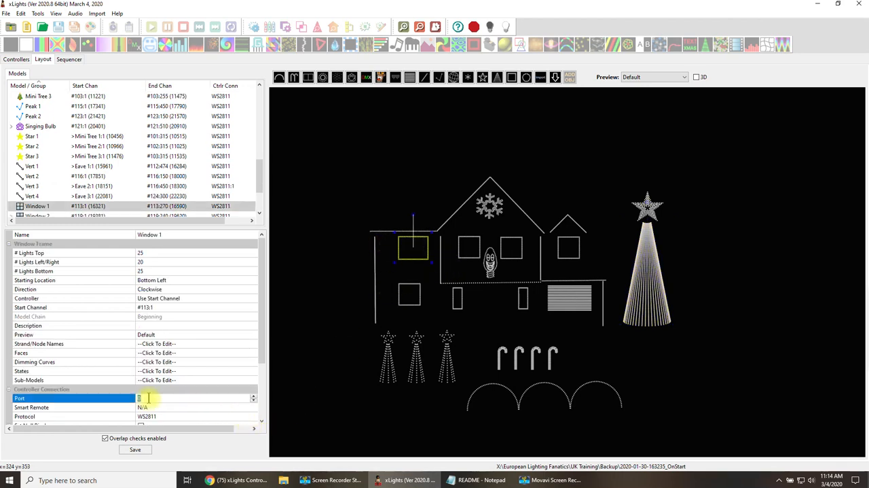
pyautogui.click(293, 341)
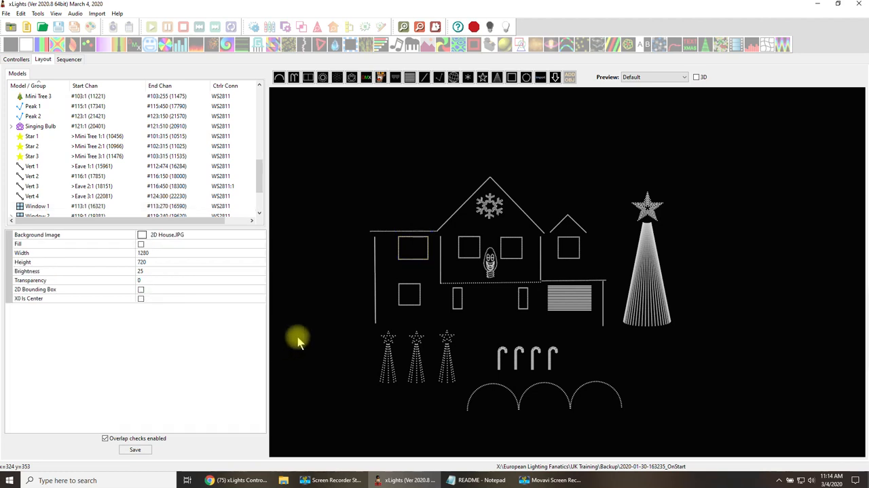
pyautogui.click(418, 252)
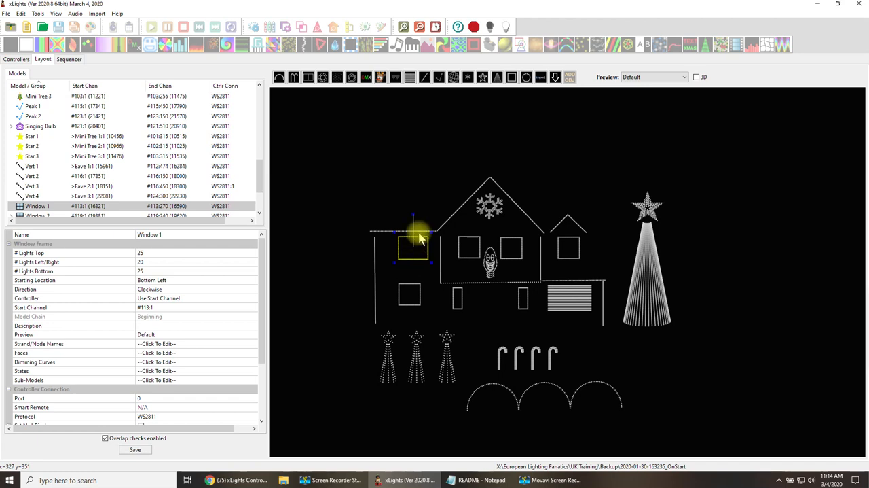
pyautogui.click(414, 212)
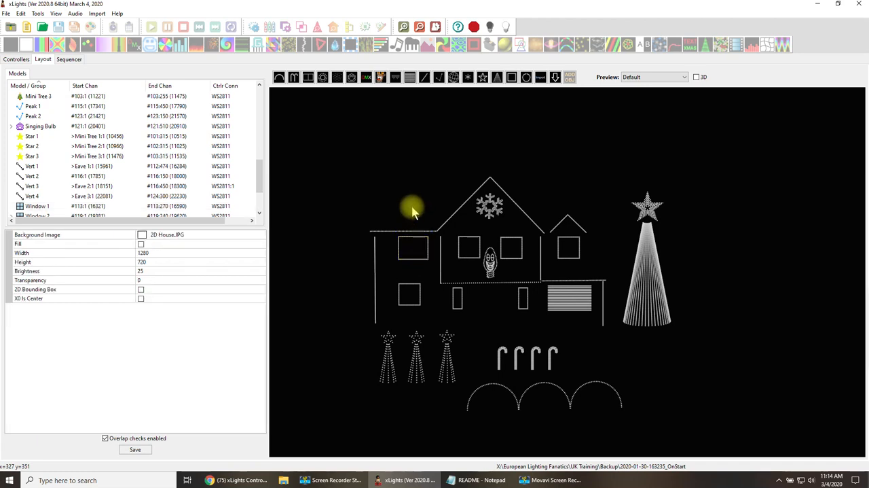
pyautogui.click(416, 258)
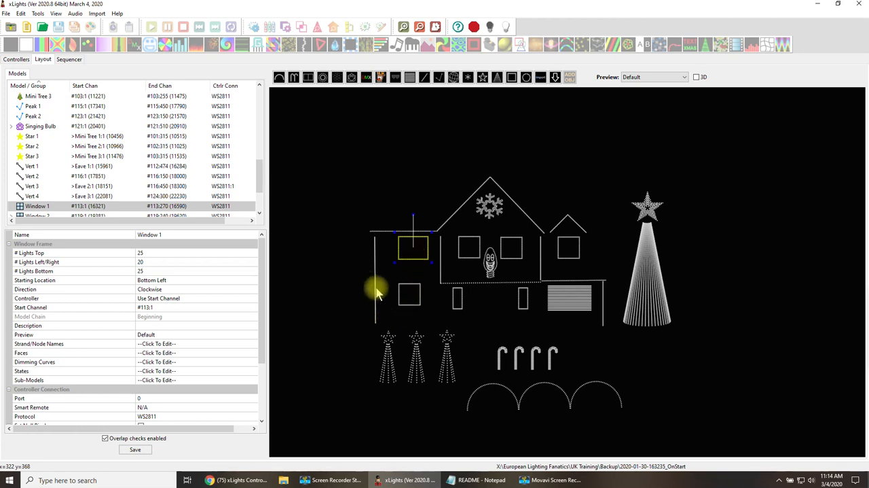
pyautogui.click(348, 302)
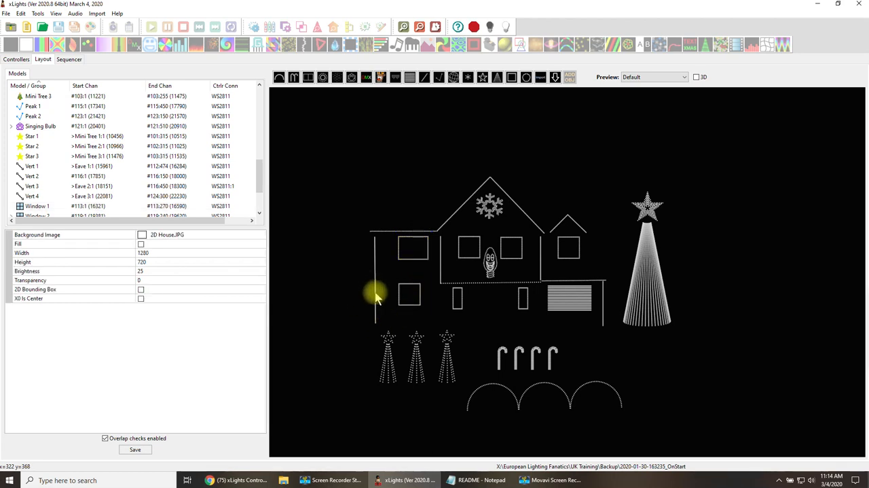
# Examine the start channel and controller settings of the Vert 1 and Eave 1 models.
pyautogui.click(375, 294)
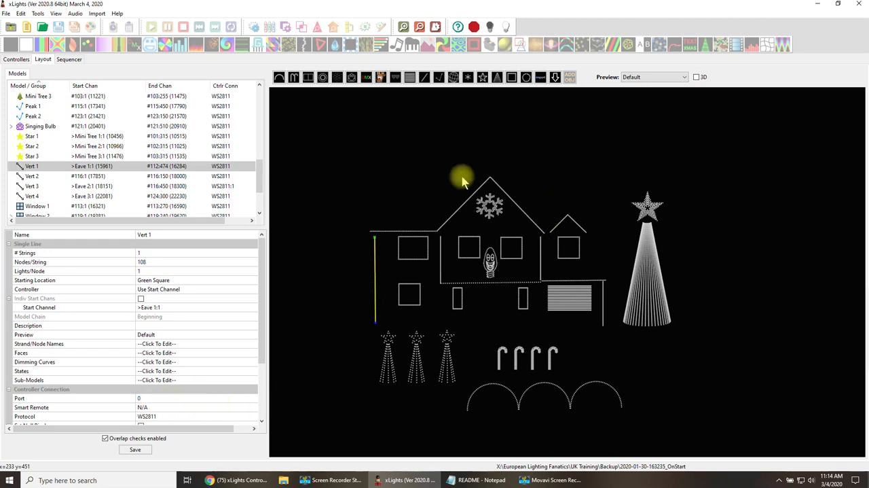
pyautogui.click(366, 239)
pyautogui.click(374, 243)
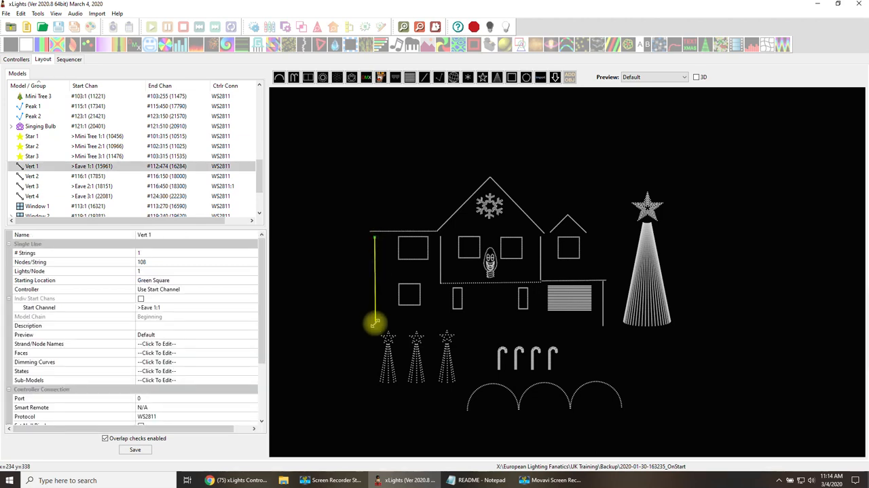
pyautogui.click(377, 235)
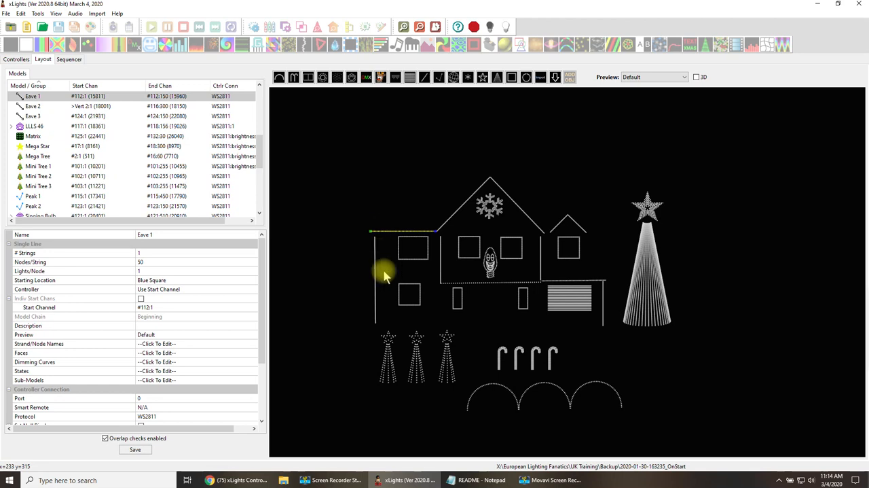
pyautogui.click(375, 285)
pyautogui.click(392, 233)
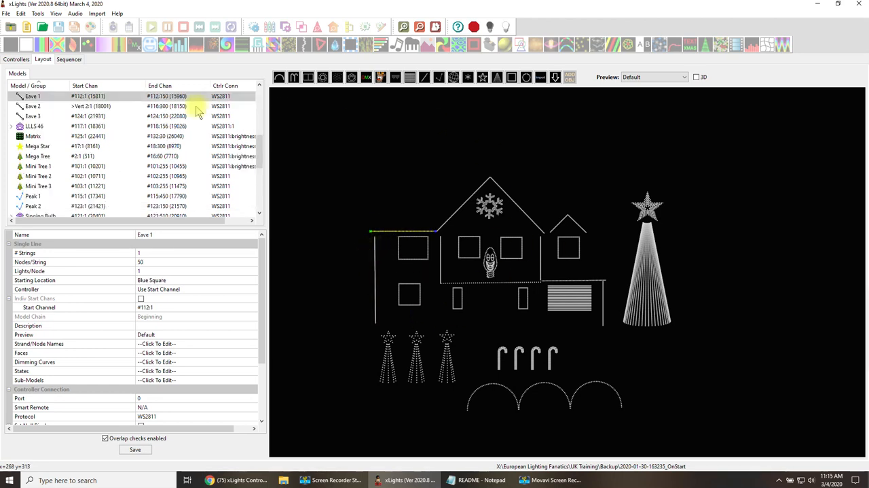
# View the House controller's settings in the controller configuration and save the setup.
pyautogui.click(23, 60)
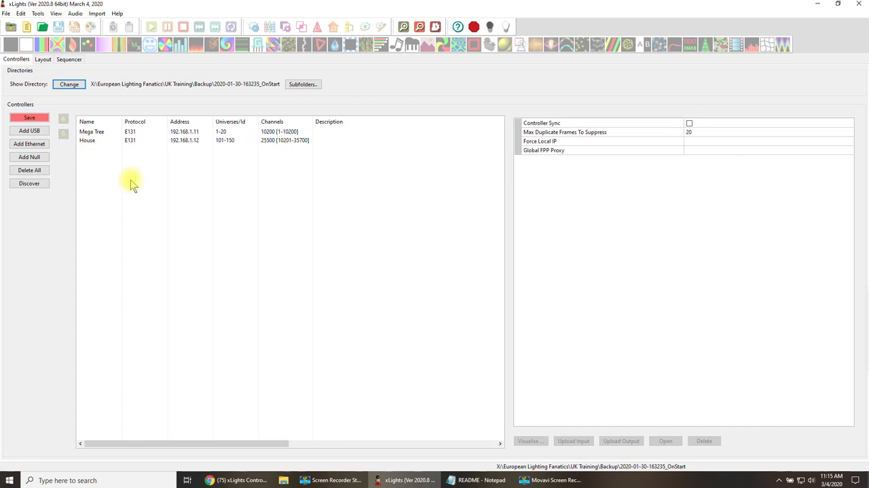
pyautogui.click(194, 142)
pyautogui.click(31, 119)
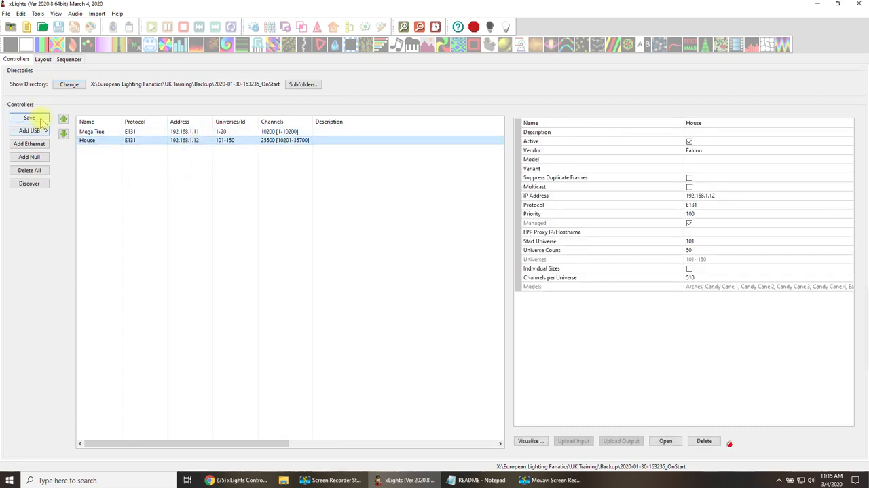
# Try Auto Layout Models on the Mega Tree controller, turn it off again and save the setup.
pyautogui.click(224, 132)
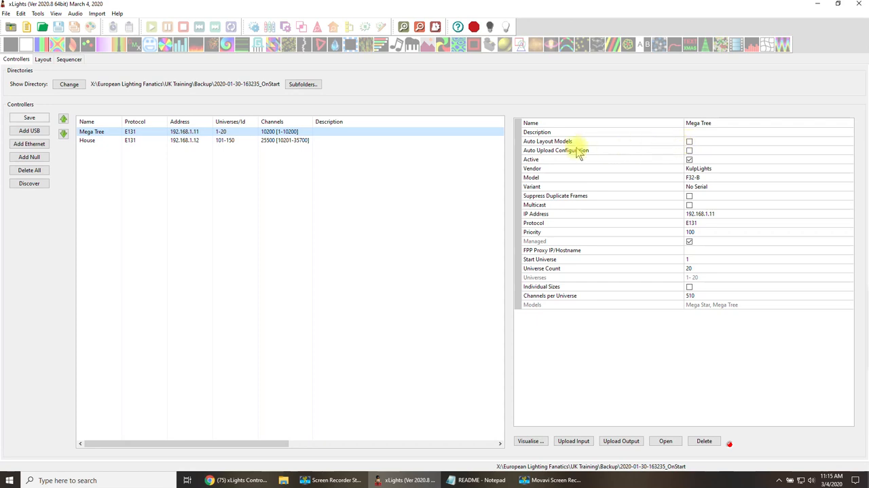
pyautogui.click(689, 142)
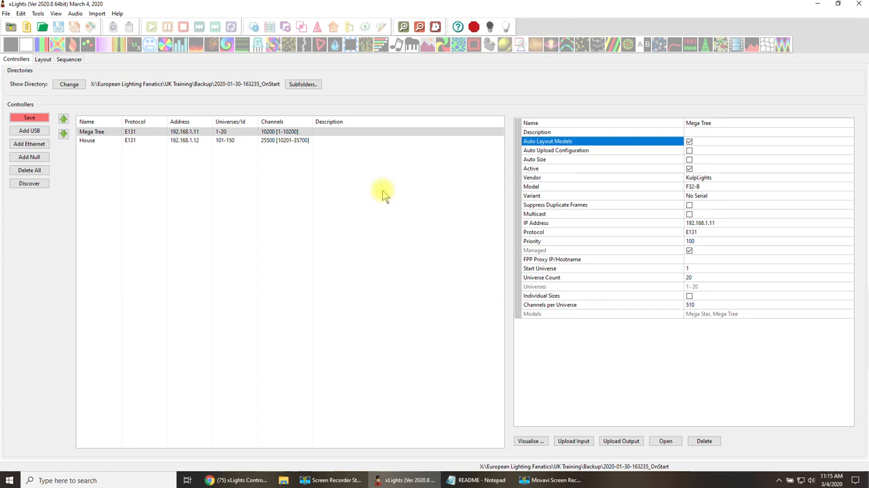
pyautogui.click(690, 142)
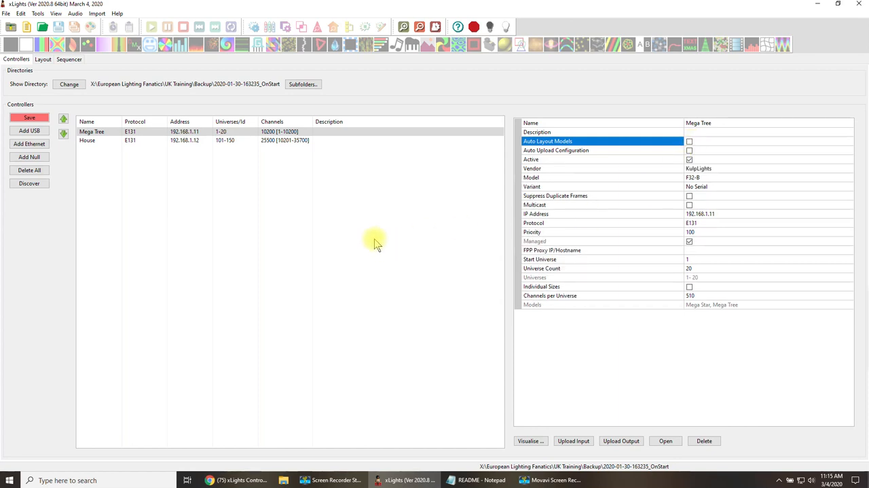
pyautogui.click(38, 119)
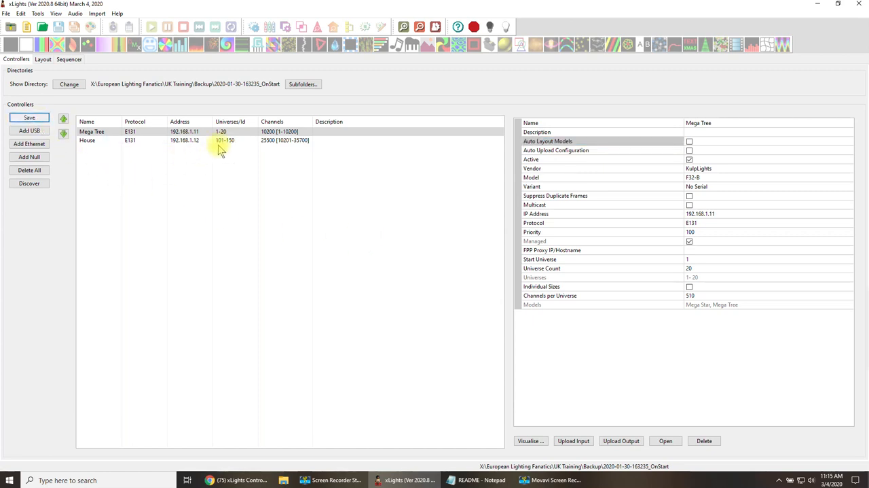
pyautogui.click(217, 141)
pyautogui.press('Up')
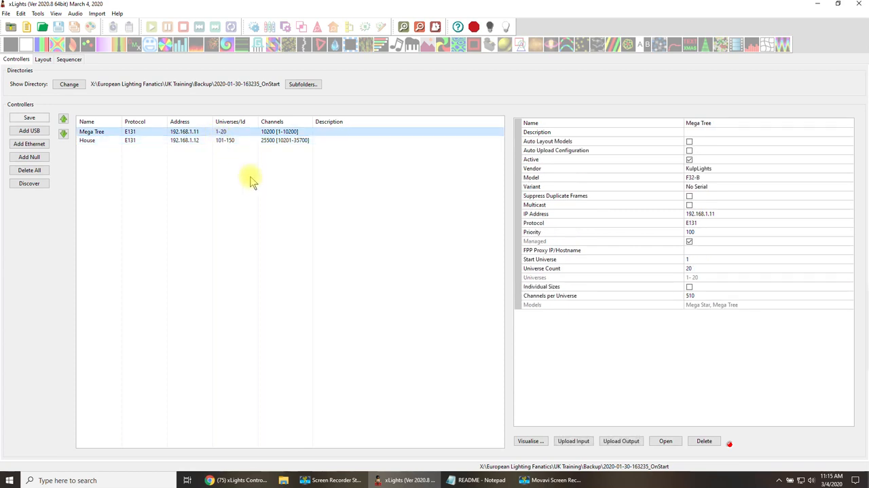
pyautogui.click(689, 142)
pyautogui.click(690, 142)
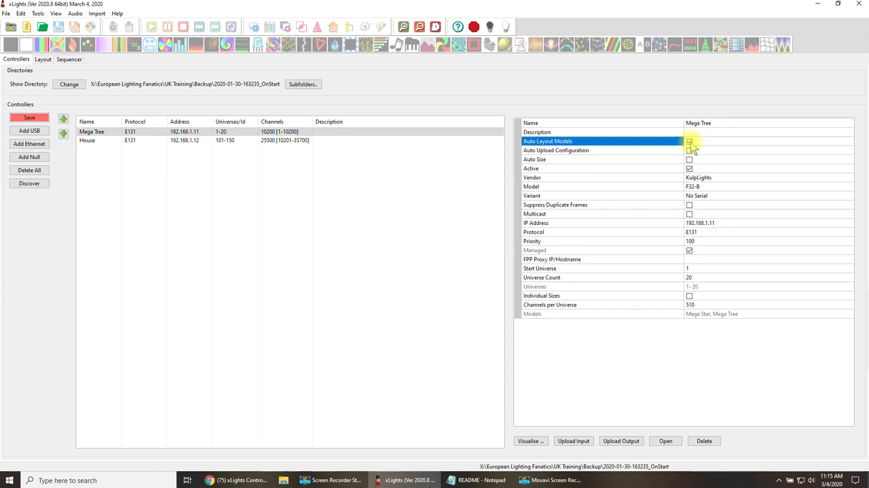
pyautogui.click(249, 178)
pyautogui.click(29, 117)
# Set the House controller's model to F16V3.
pyautogui.click(203, 142)
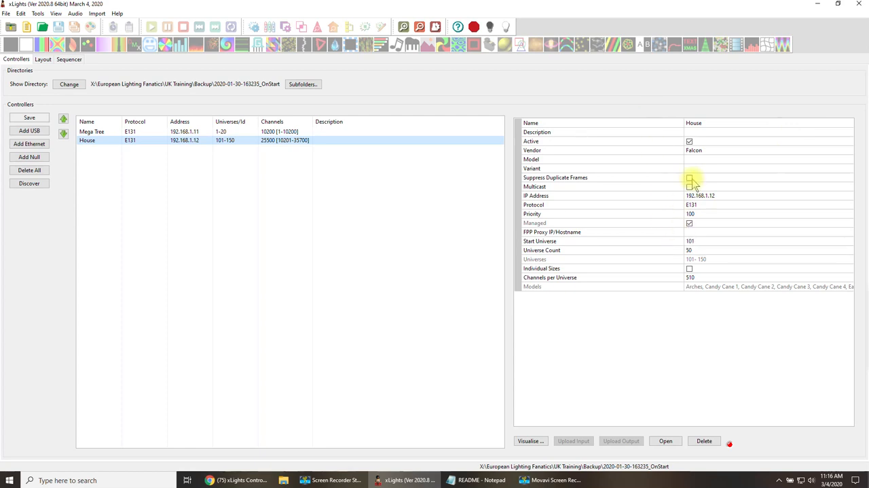
pyautogui.click(703, 151)
pyautogui.click(703, 160)
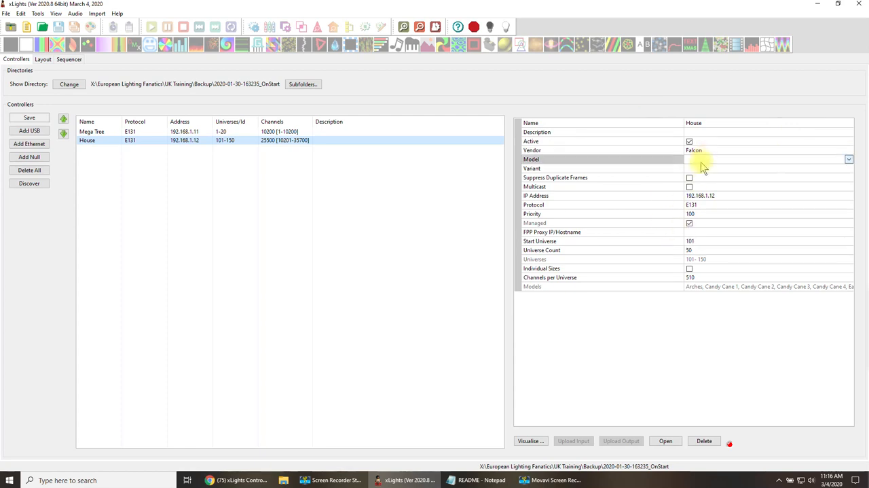
pyautogui.click(850, 161)
pyautogui.click(761, 193)
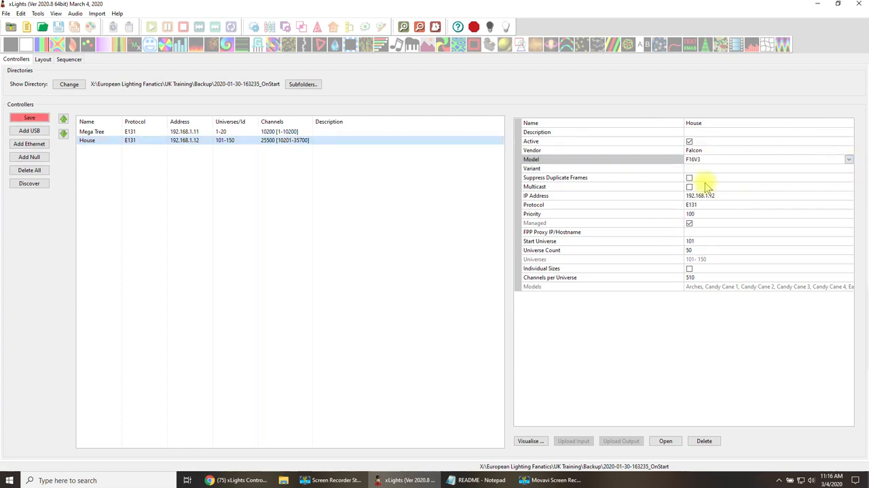
# Set the House controller's variant to One Expansion Board and save the controller setup.
pyautogui.click(700, 168)
pyautogui.click(698, 170)
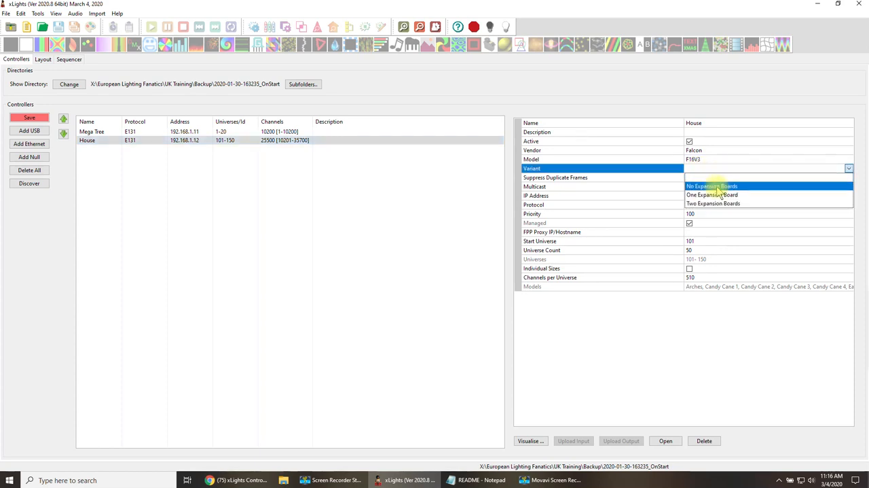
pyautogui.click(713, 195)
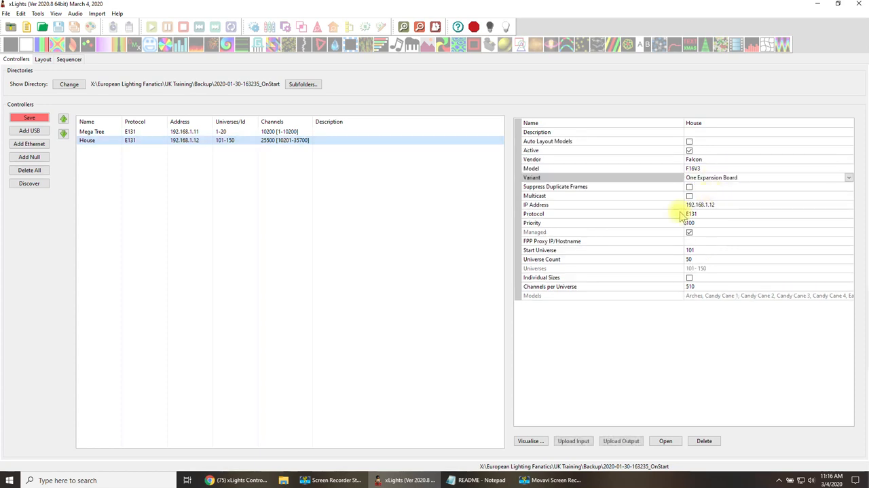
pyautogui.click(29, 118)
# Compare the settings of the Mega Tree and House controllers, including their Auto Layout Models option.
pyautogui.click(320, 217)
pyautogui.click(204, 132)
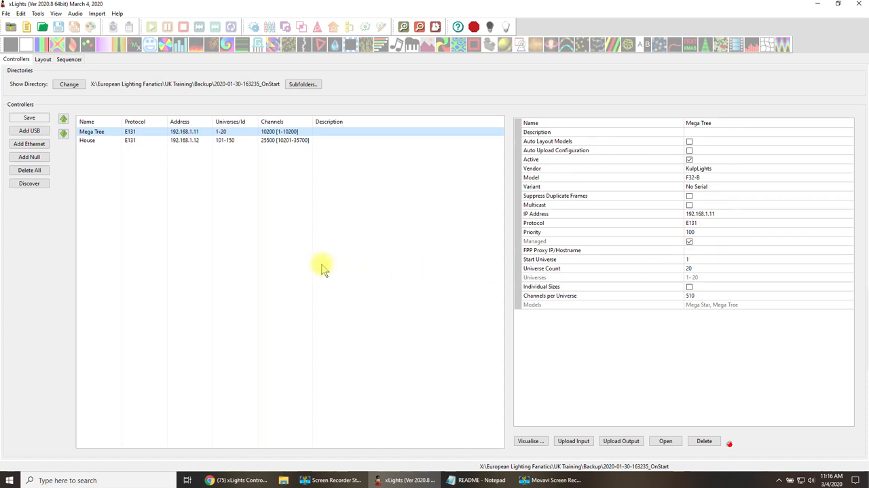
pyautogui.click(288, 256)
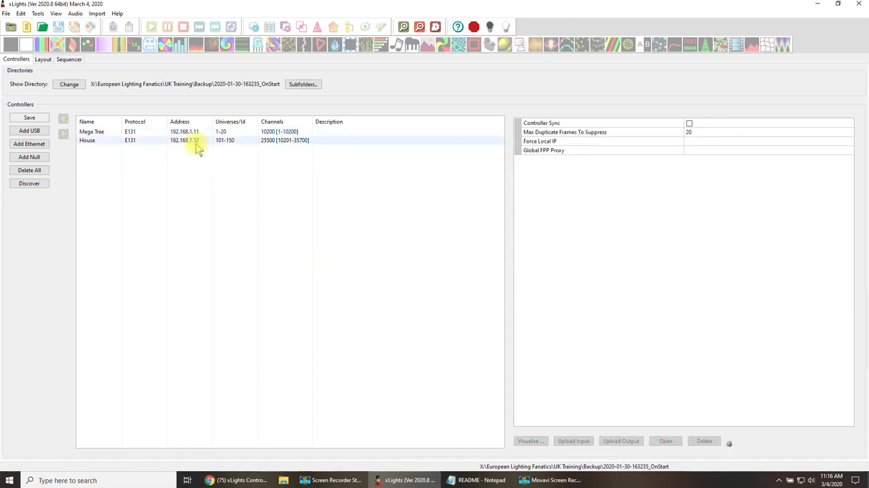
pyautogui.click(256, 134)
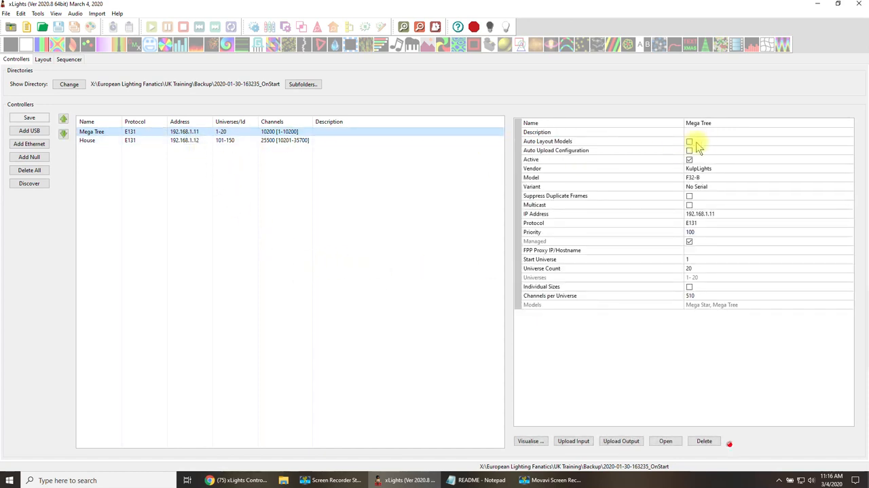
pyautogui.click(219, 142)
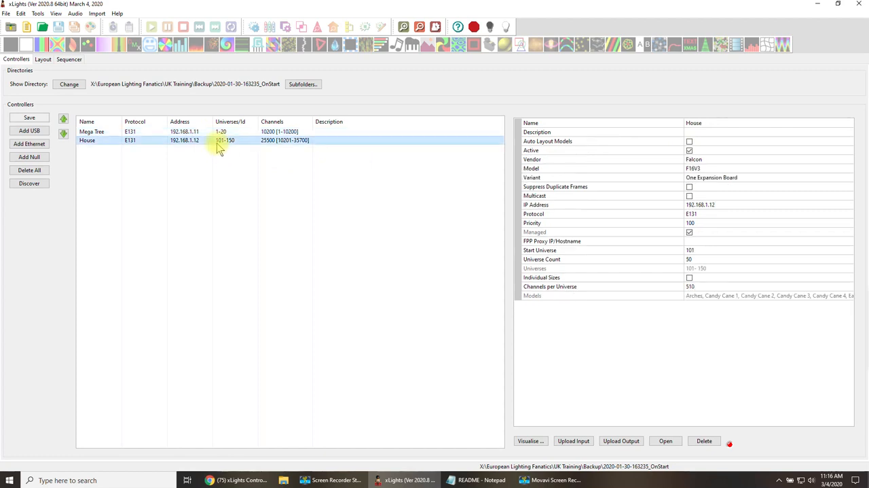
pyautogui.click(225, 132)
pyautogui.click(228, 141)
pyautogui.click(225, 133)
pyautogui.click(226, 141)
# Check in the layout which controller assignment options are available for the Mega Tree model.
pyautogui.click(43, 60)
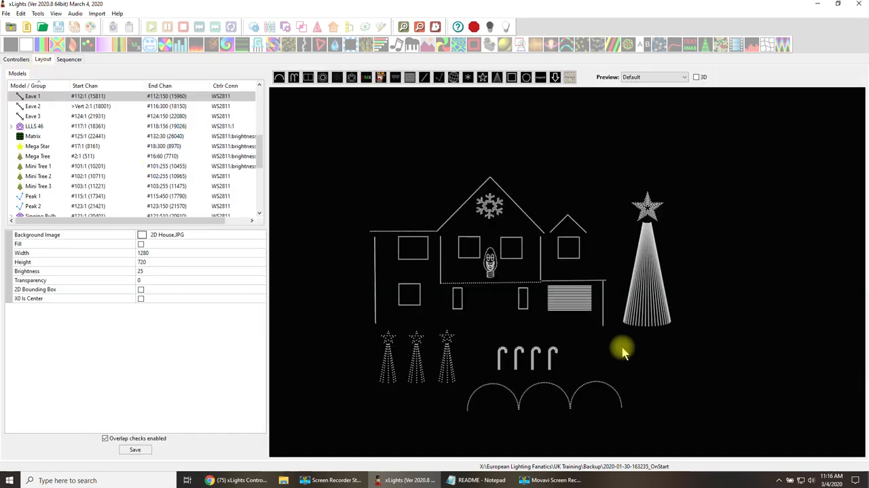
pyautogui.click(649, 297)
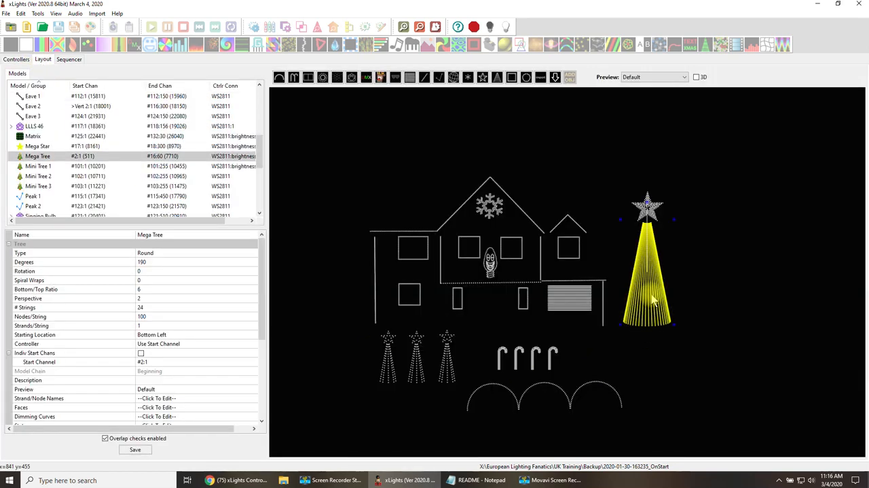
pyautogui.click(253, 344)
pyautogui.click(255, 345)
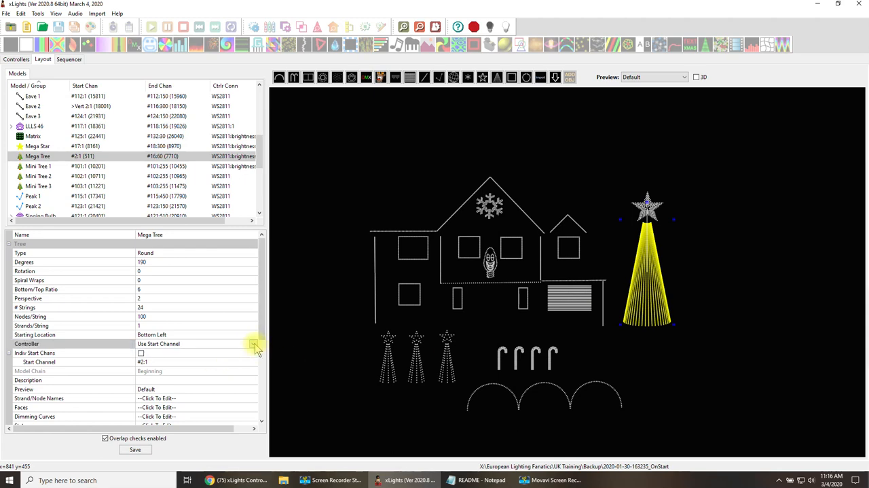
pyautogui.click(255, 345)
pyautogui.click(254, 345)
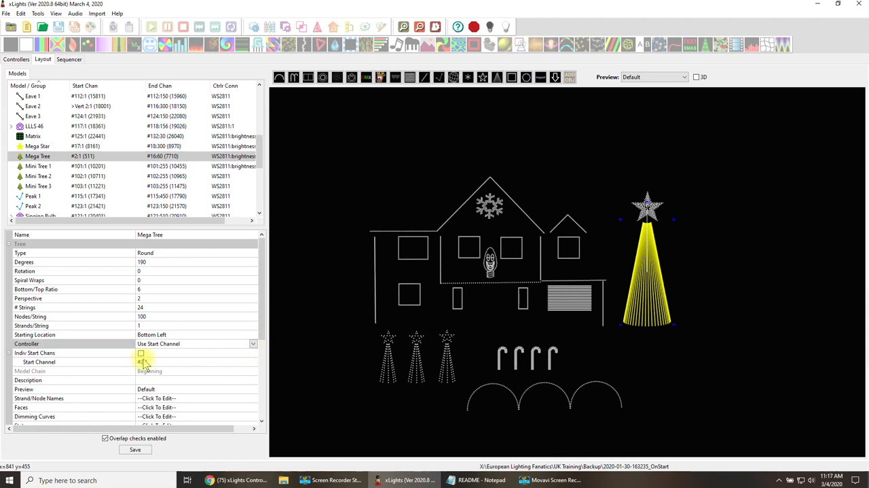
pyautogui.click(178, 354)
pyautogui.click(254, 345)
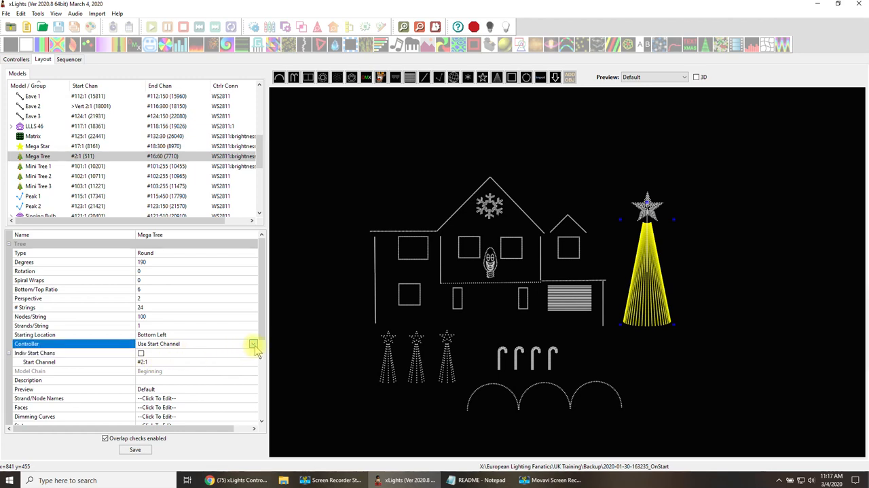
pyautogui.click(255, 345)
pyautogui.click(255, 345)
pyautogui.click(255, 345)
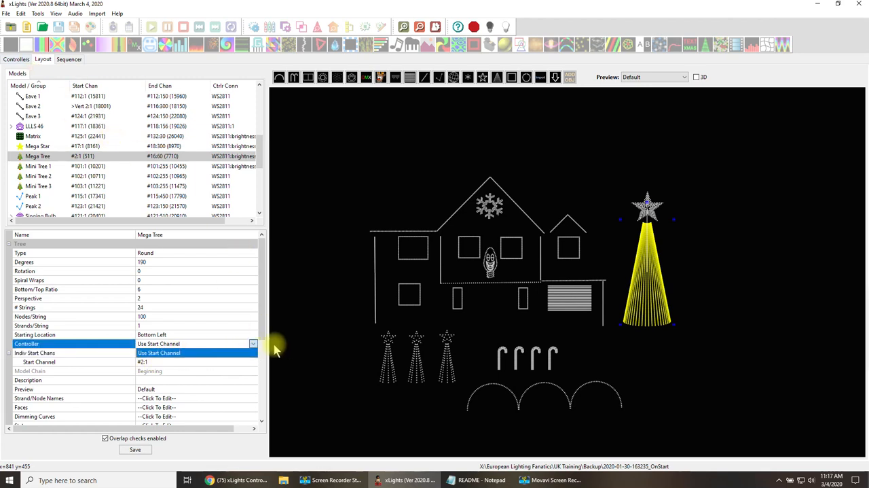
pyautogui.click(253, 345)
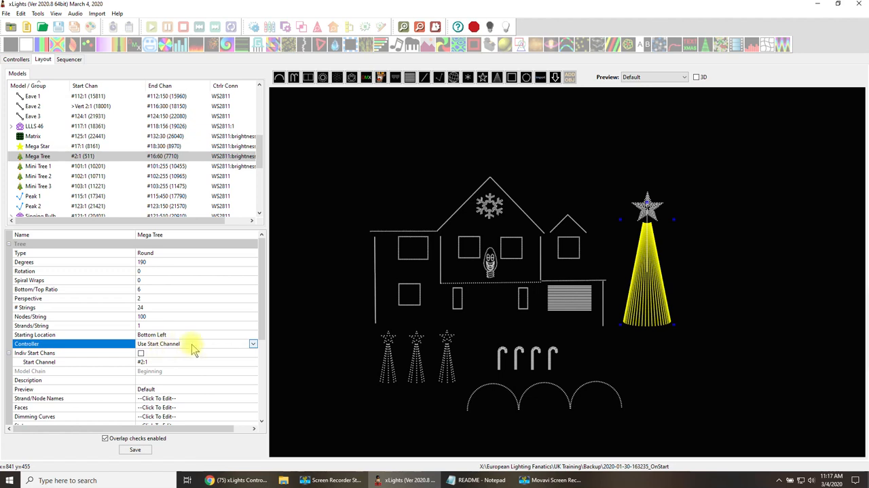
# Enable Auto Layout Models for the Mega Tree controller and save the controller setup.
pyautogui.click(14, 61)
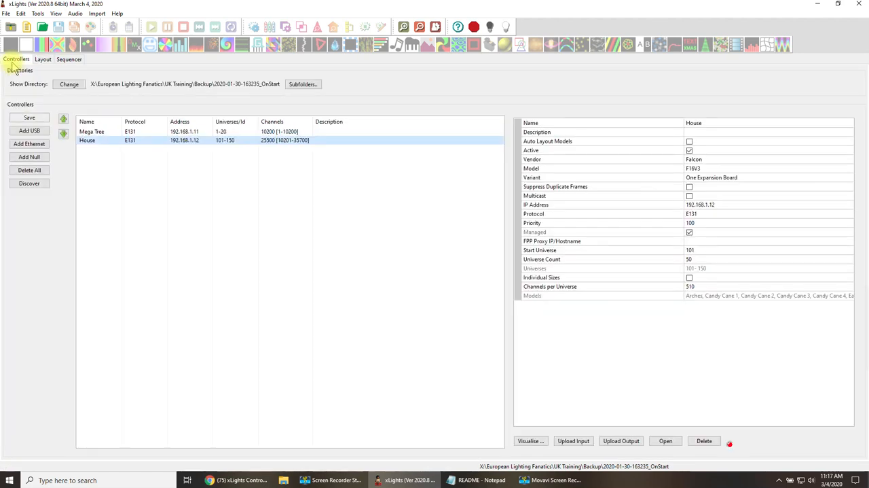
pyautogui.click(221, 132)
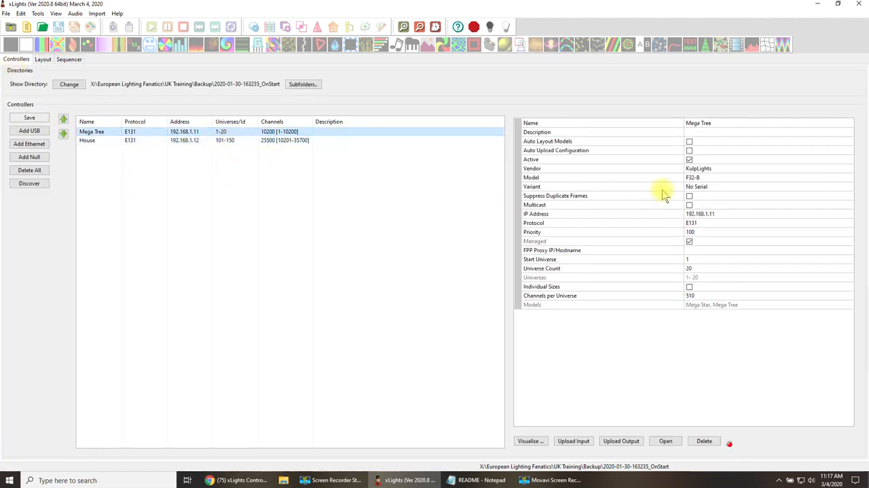
pyautogui.click(689, 142)
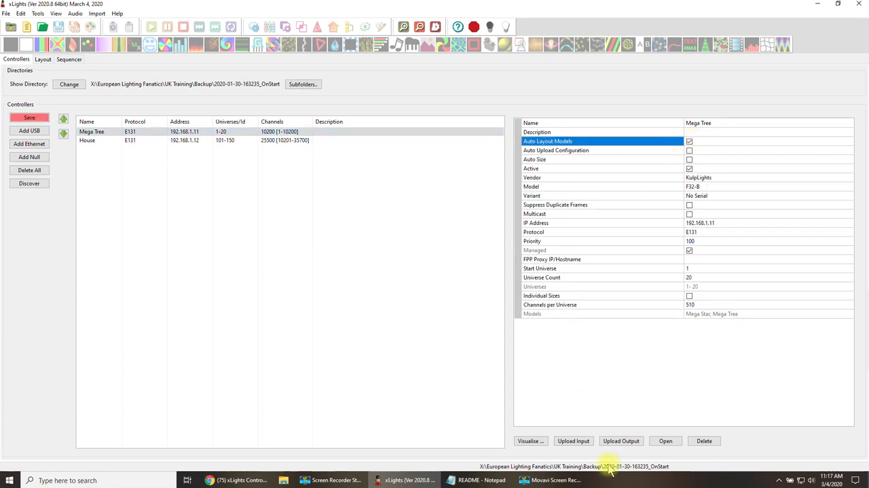
pyautogui.click(27, 117)
# Assign the Mega Tree model in the layout to the Mega Tree controller and save the layout.
pyautogui.click(43, 59)
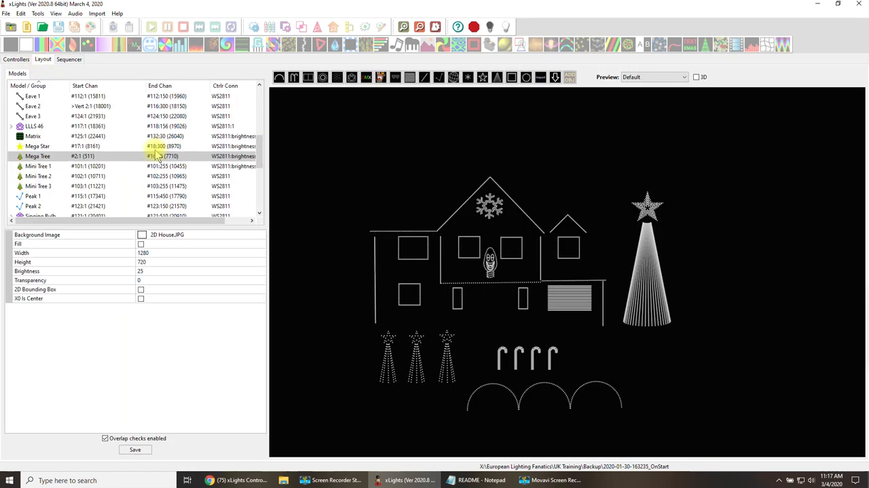
pyautogui.click(656, 306)
pyautogui.click(251, 344)
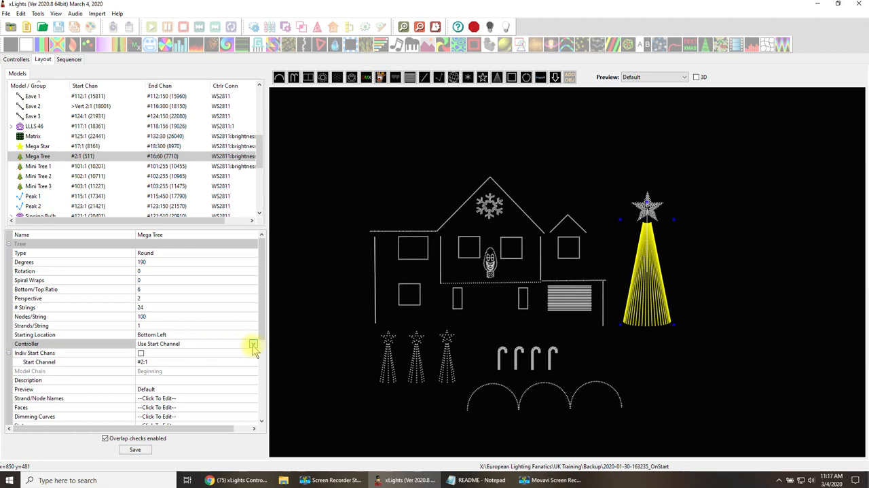
pyautogui.click(253, 344)
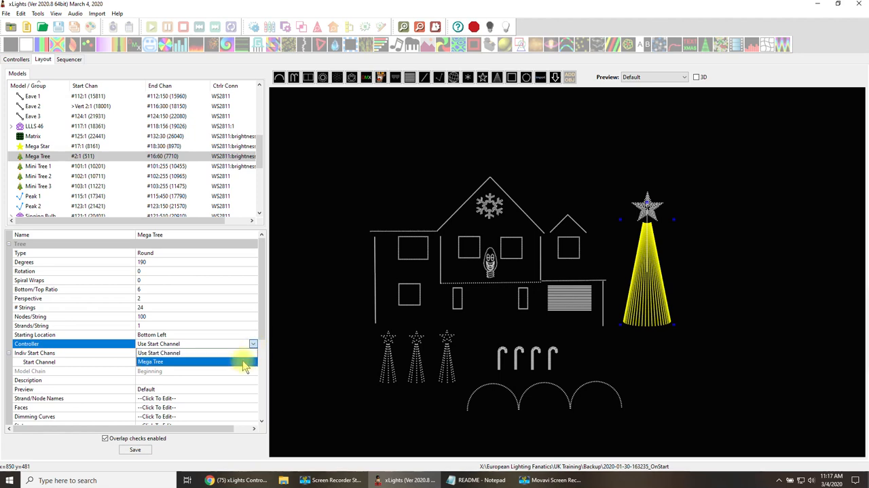
pyautogui.click(242, 361)
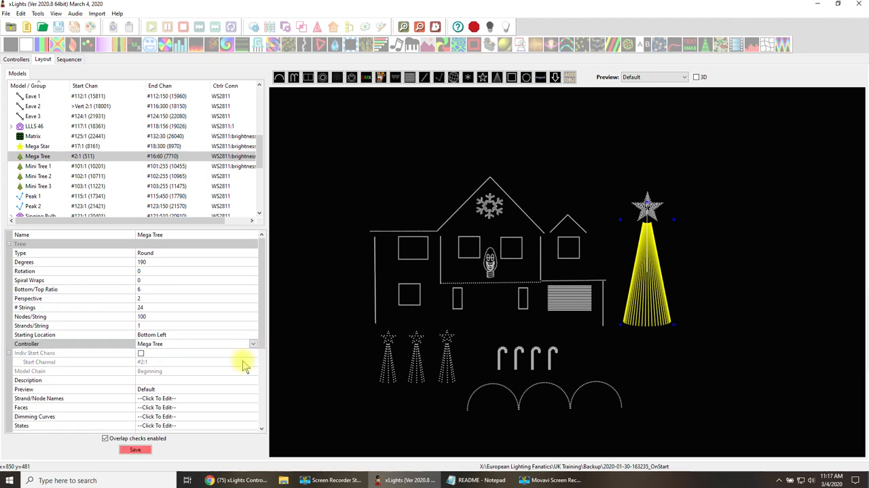
pyautogui.click(137, 451)
# Set the Mega Star model's controller to Mega Tree and save the layout.
pyautogui.click(628, 207)
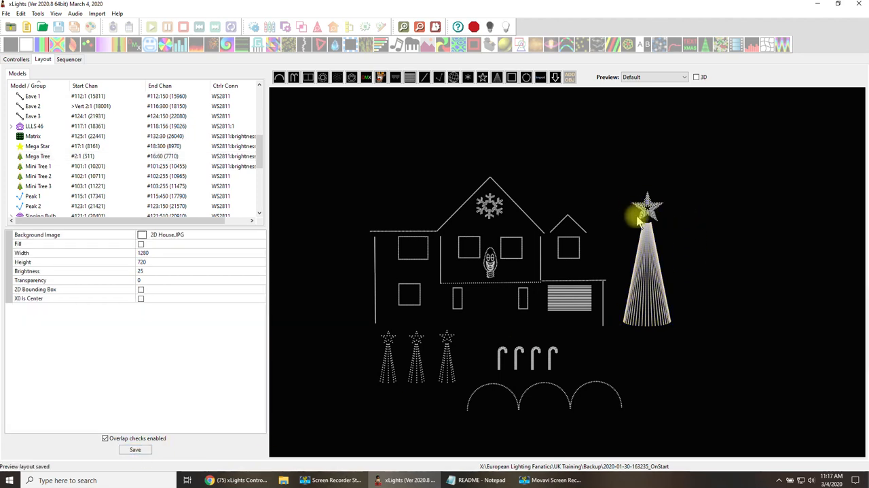
pyautogui.click(643, 207)
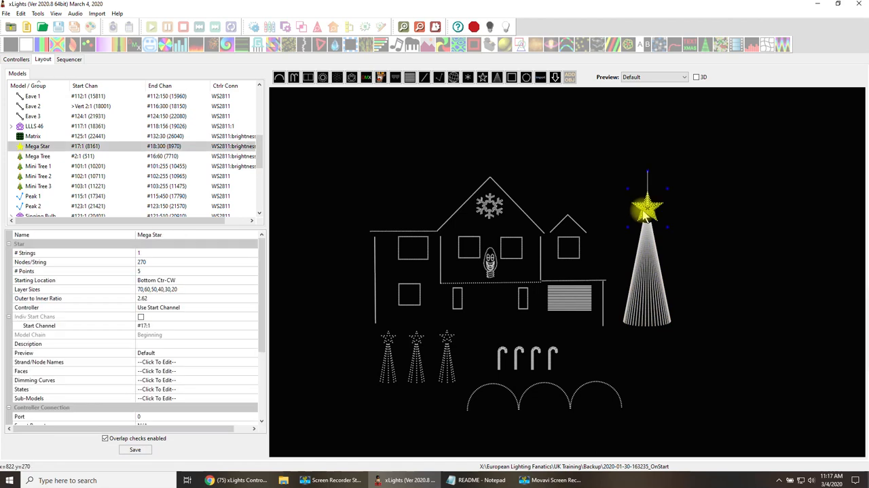
pyautogui.click(252, 325)
pyautogui.click(253, 317)
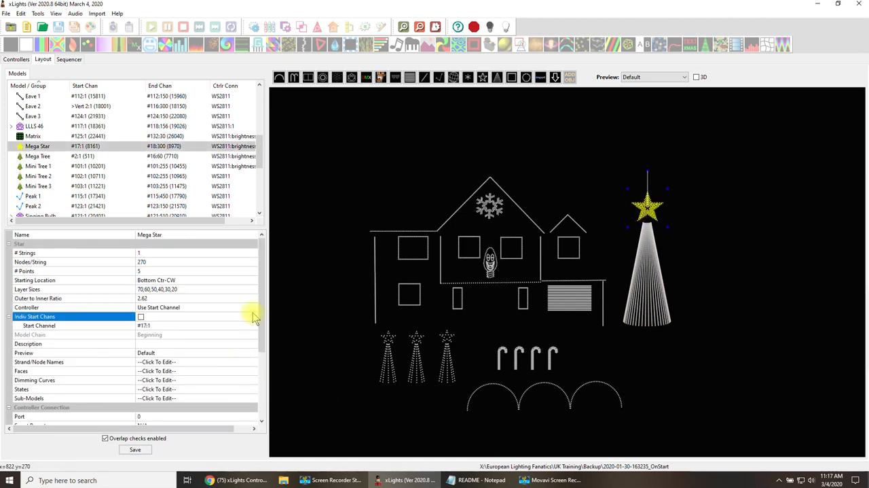
pyautogui.click(253, 309)
pyautogui.click(253, 309)
pyautogui.click(239, 326)
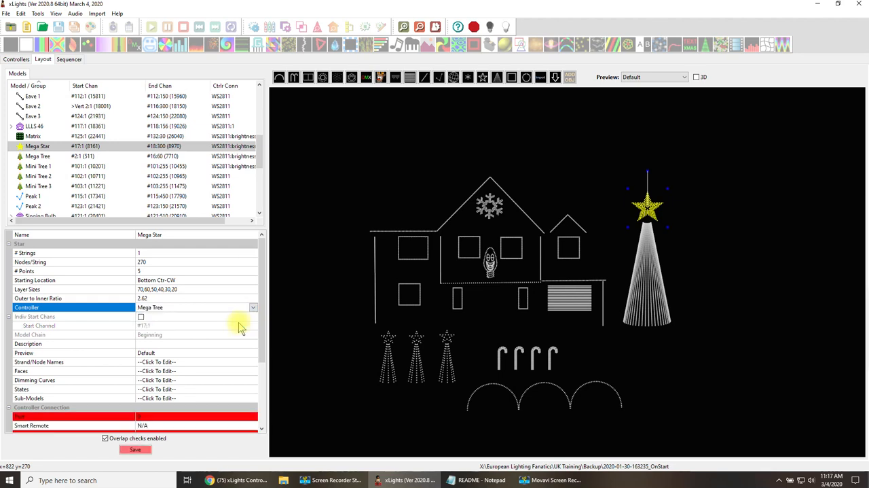
pyautogui.click(135, 450)
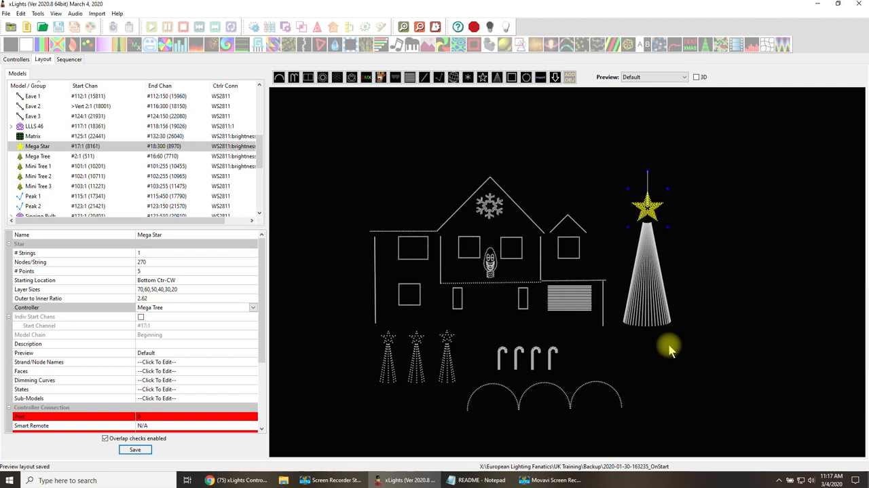
# Visualise the Mega Tree controller in an enlarged window and review its list of pixel ports.
pyautogui.click(17, 59)
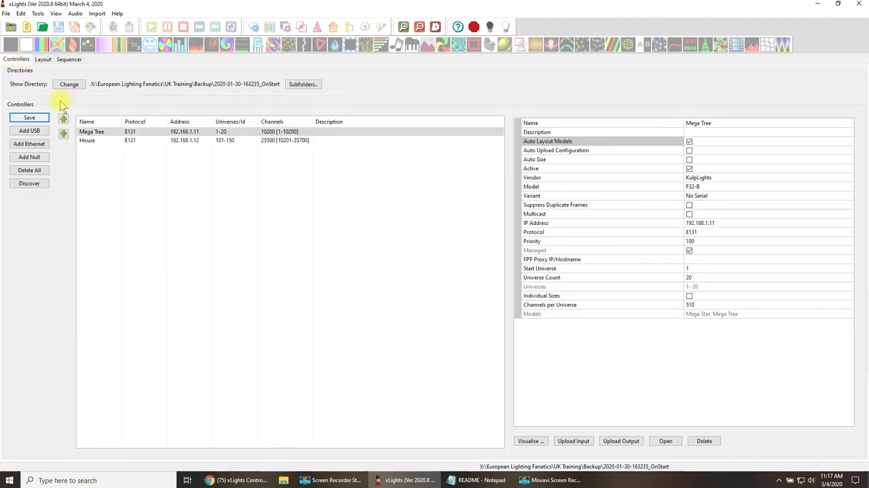
pyautogui.click(88, 132)
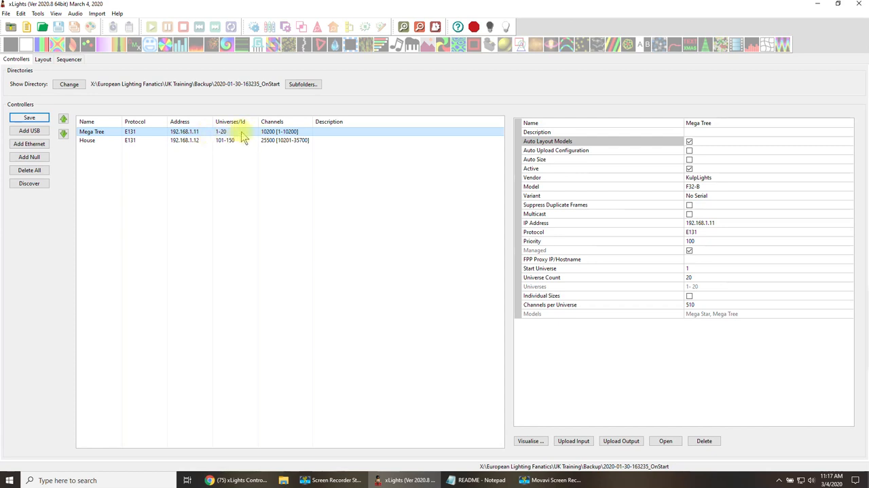
pyautogui.click(529, 441)
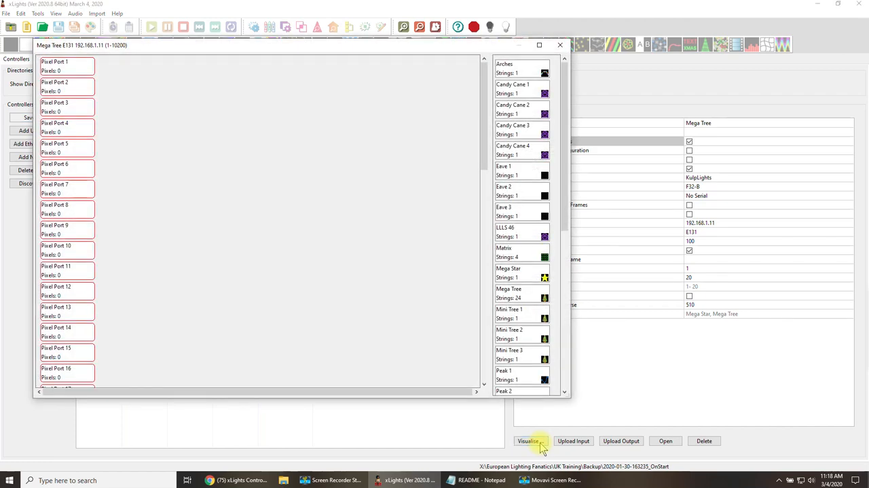
pyautogui.moveTo(569, 398); pyautogui.dragTo(585, 432)
pyautogui.scroll(-8, 82, 299)
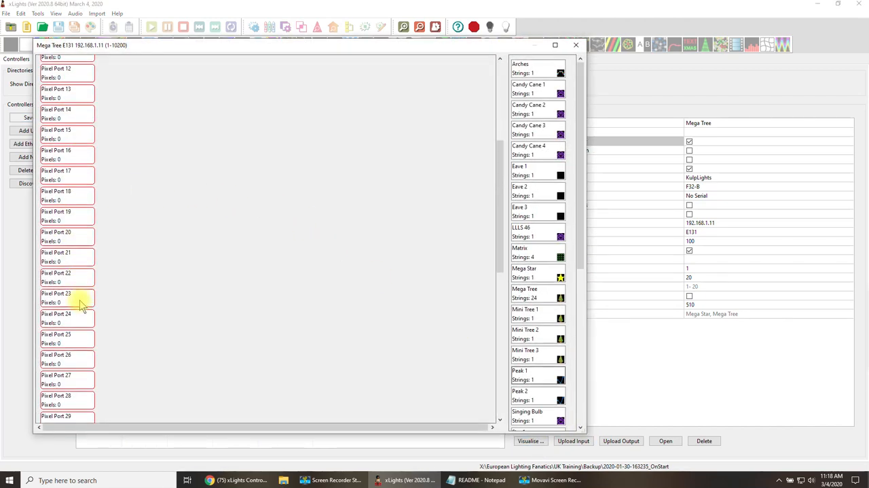
pyautogui.scroll(-2, 81, 317)
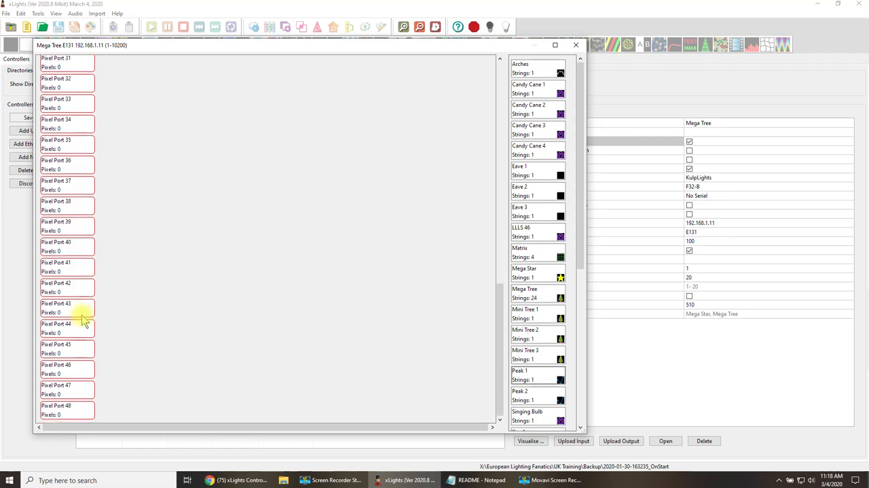
pyautogui.scroll(3, 83, 320)
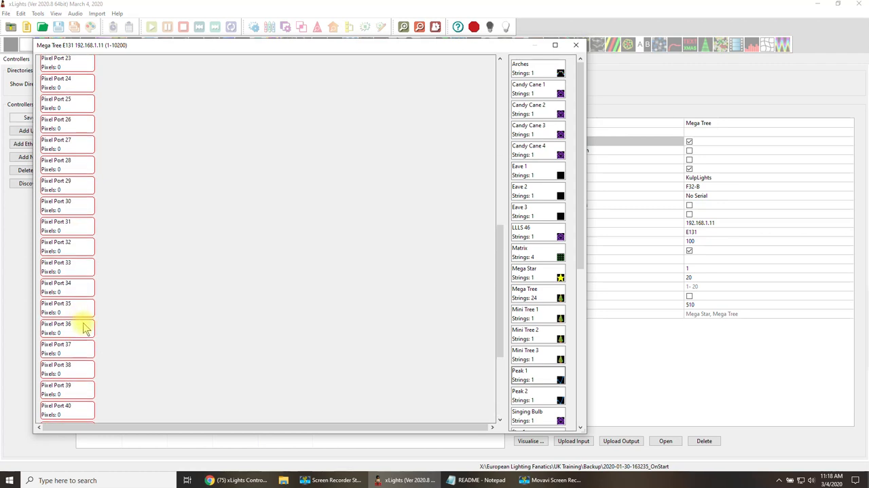
pyautogui.scroll(8, 84, 328)
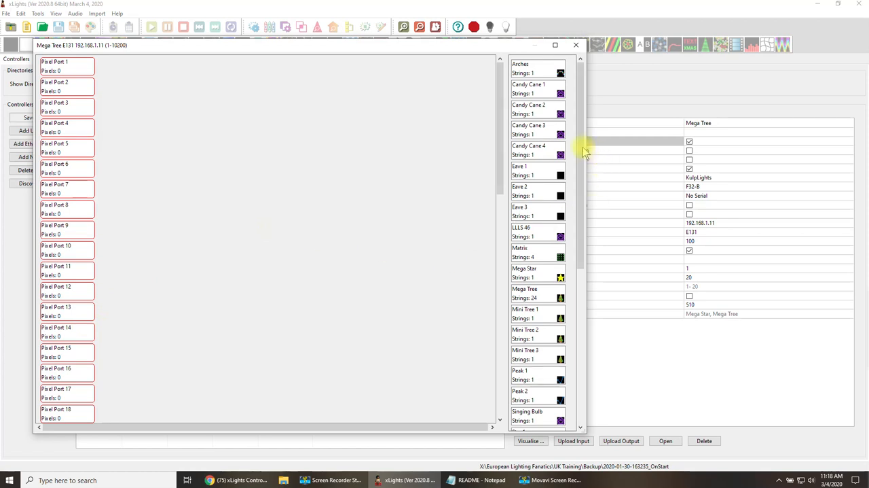
# Assign the Mega Tree model's strings starting at pixel port 1 and the Mega Star model to pixel port 25.
pyautogui.moveTo(582, 147); pyautogui.dragTo(588, 237)
pyautogui.moveTo(546, 134)
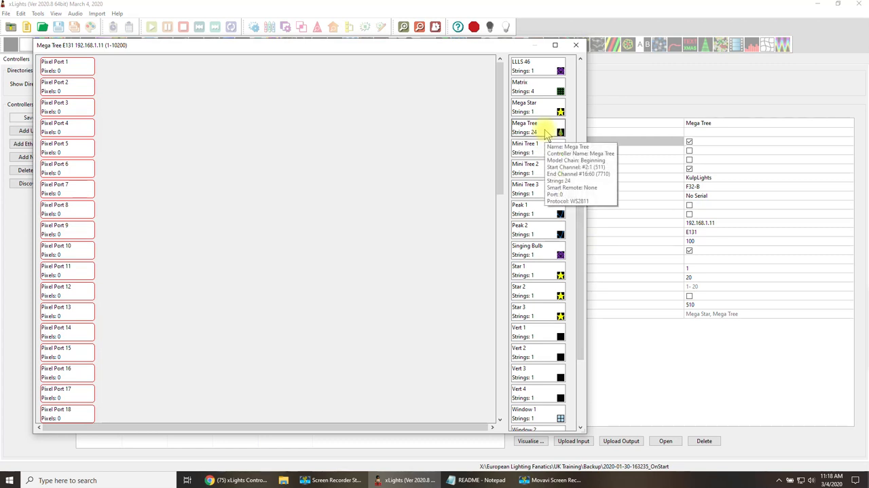
pyautogui.moveTo(547, 134); pyautogui.dragTo(126, 67)
pyautogui.scroll(-5, 207, 233)
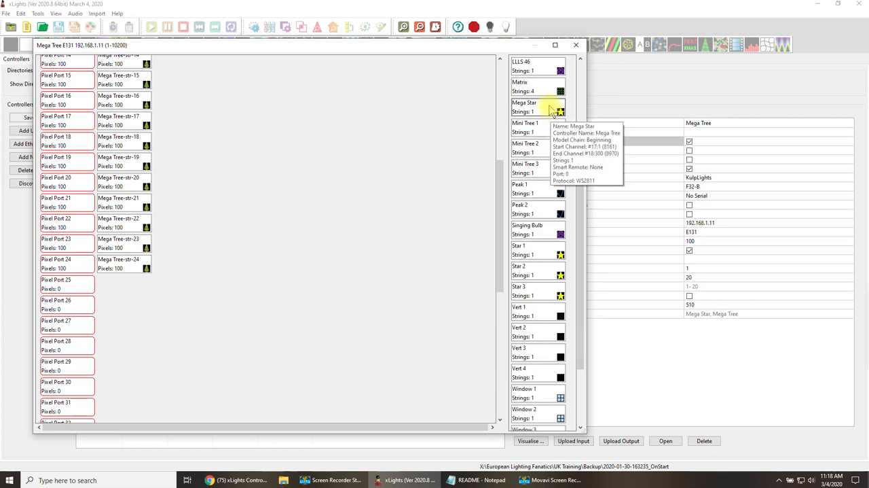
pyautogui.moveTo(547, 112); pyautogui.dragTo(120, 283)
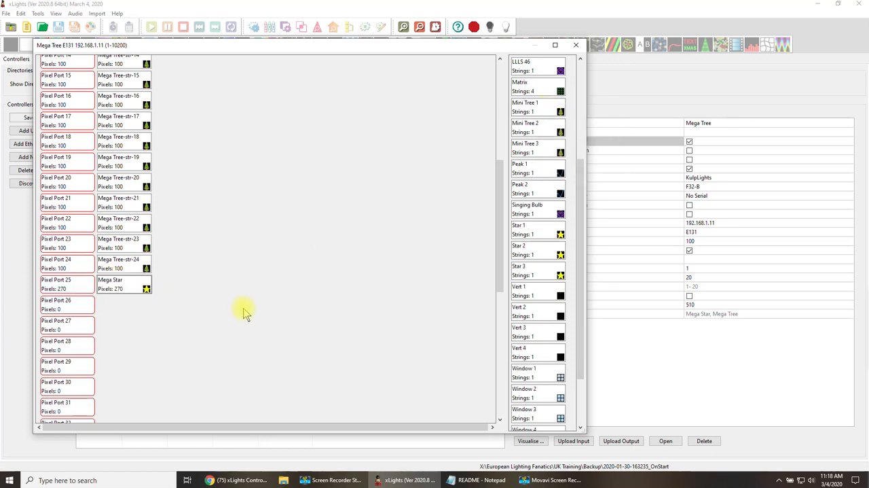
# Try chaining Mega Star behind the last Mega Tree string on pixel port 24, and return it to pixel port 25.
pyautogui.scroll(-1, 246, 313)
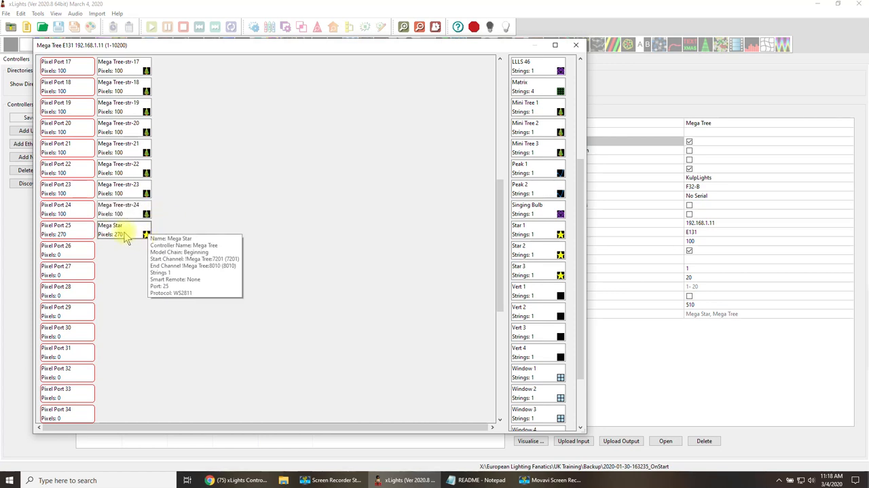
pyautogui.moveTo(124, 236); pyautogui.dragTo(177, 210)
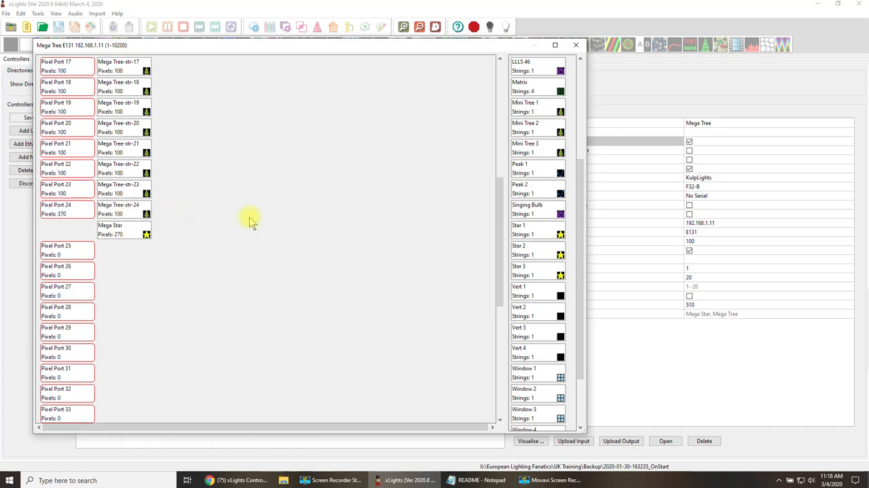
pyautogui.moveTo(136, 230); pyautogui.dragTo(126, 251)
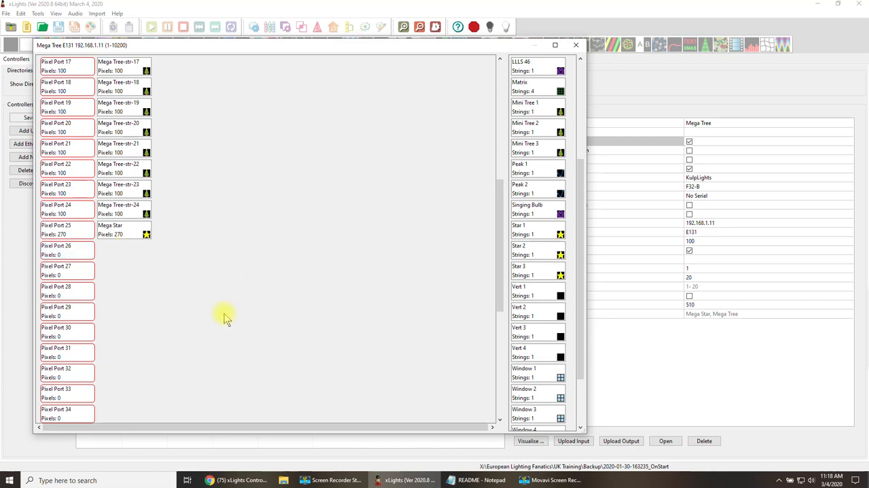
# Close the Mega Tree visualisation, visualise the House controller and remove Vert 3 and LLLS 46 from its pixel port 1.
pyautogui.scroll(-3, 224, 312)
pyautogui.scroll(3, 224, 313)
pyautogui.click(576, 45)
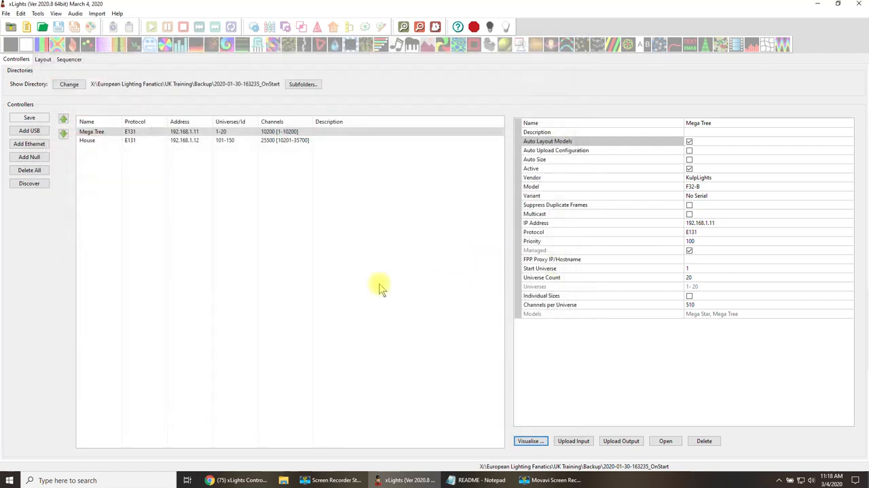
pyautogui.click(198, 142)
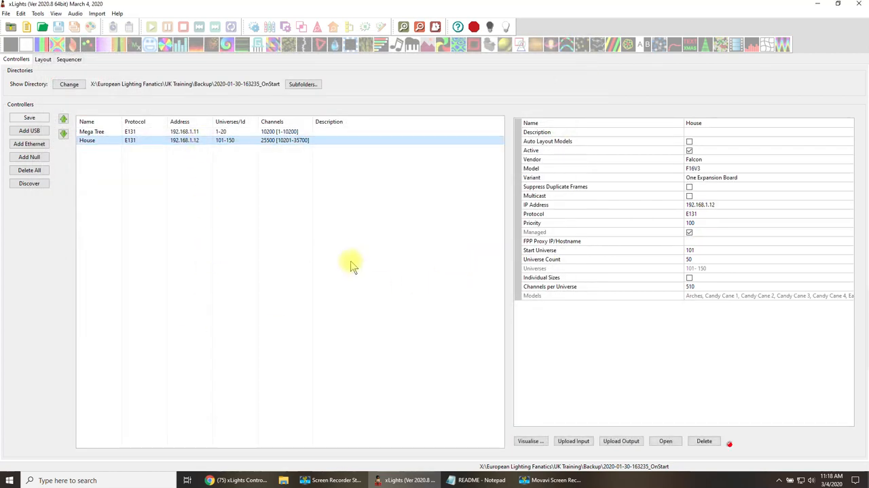
pyautogui.click(536, 442)
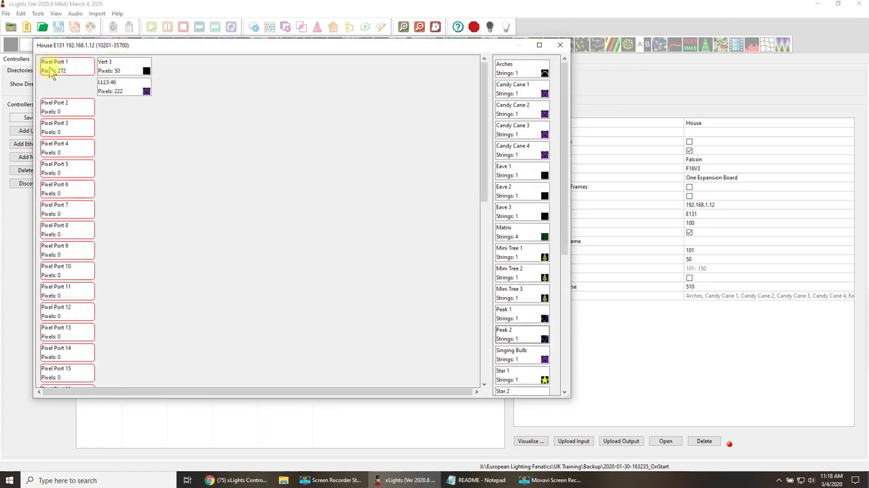
pyautogui.scroll(-5, 139, 340)
pyautogui.scroll(-3, 143, 346)
pyautogui.scroll(10, 149, 319)
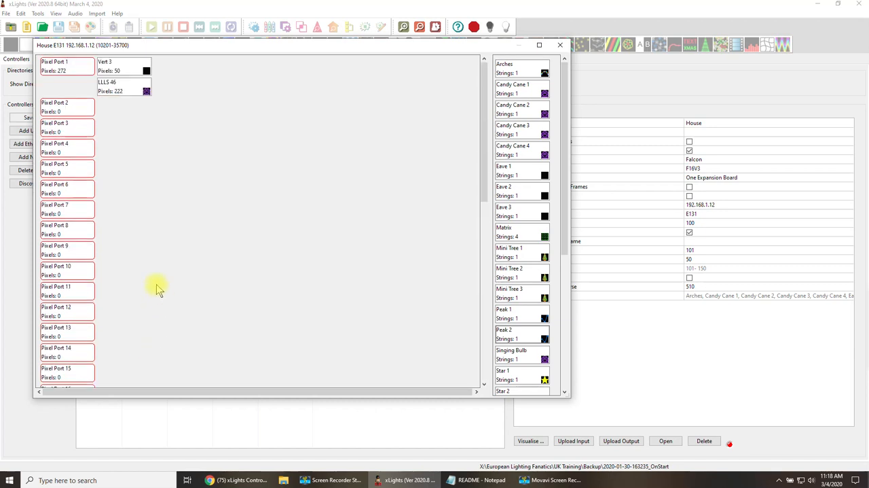
pyautogui.moveTo(127, 73); pyautogui.dragTo(471, 182)
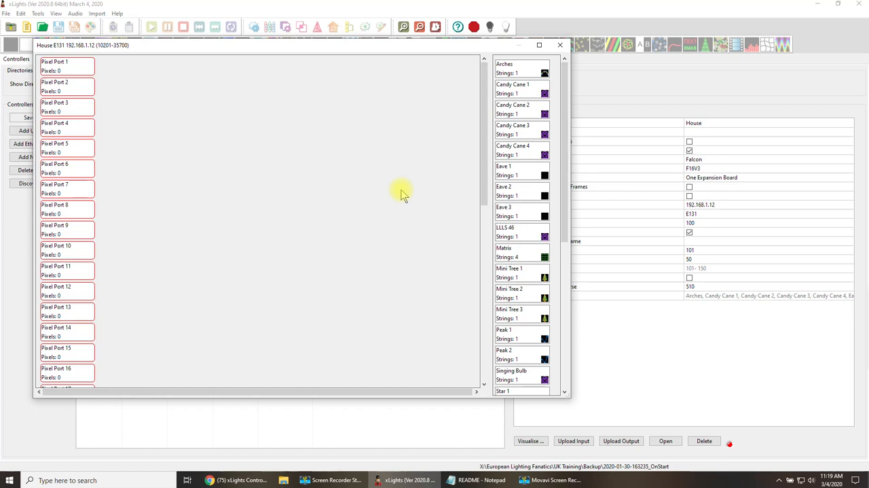
# Assign the Arches model to the House controller's pixel port 1 and Candy Cane 1 to pixel port 2.
pyautogui.moveTo(517, 76)
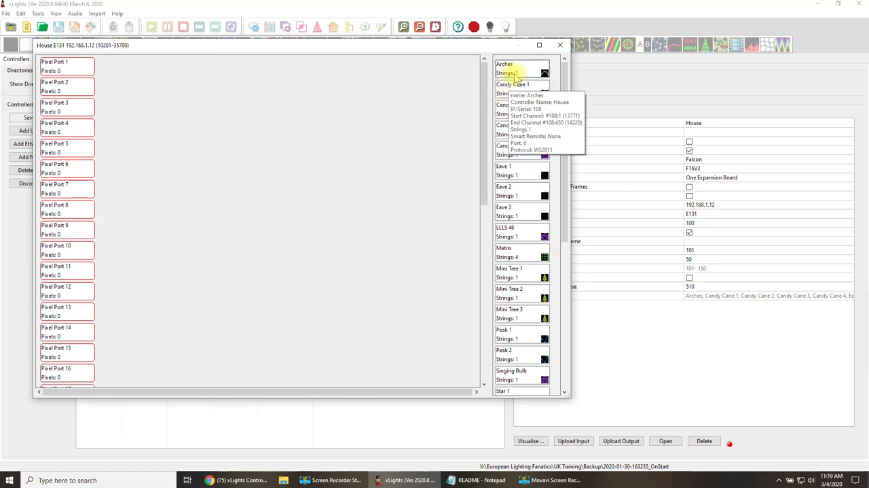
pyautogui.moveTo(528, 76); pyautogui.dragTo(131, 61)
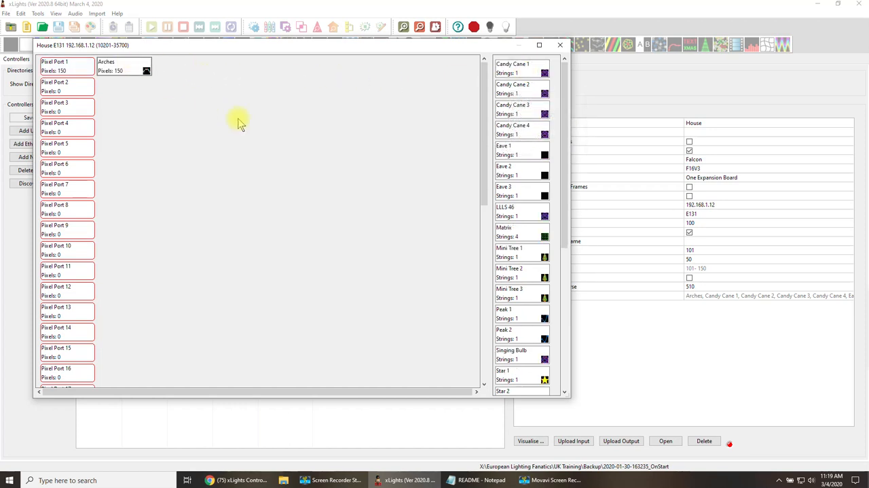
pyautogui.moveTo(514, 70); pyautogui.dragTo(146, 84)
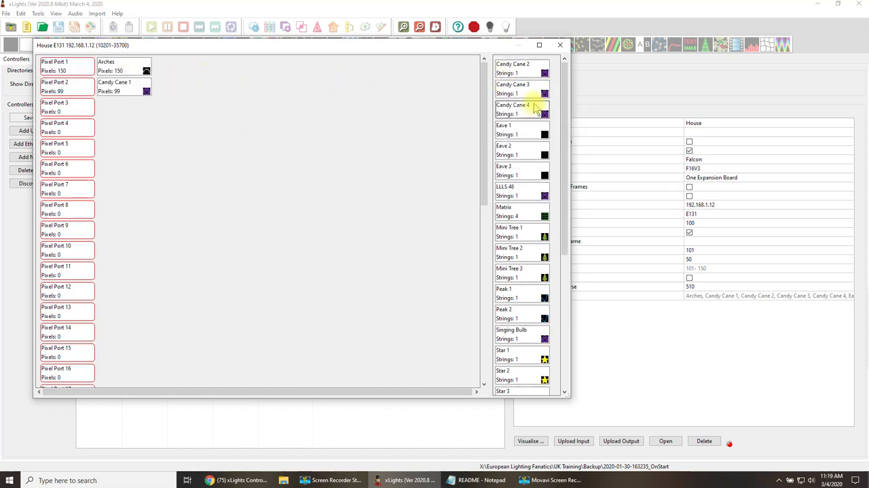
# Add Candy Cane 3 and Candy Cane 2 to the House controller, with Candy Cane 2 on pixel port 3 and Candy Cane 3 on port 4.
pyautogui.moveTo(525, 90)
pyautogui.moveTo(526, 90); pyautogui.dragTo(119, 107)
pyautogui.moveTo(523, 91)
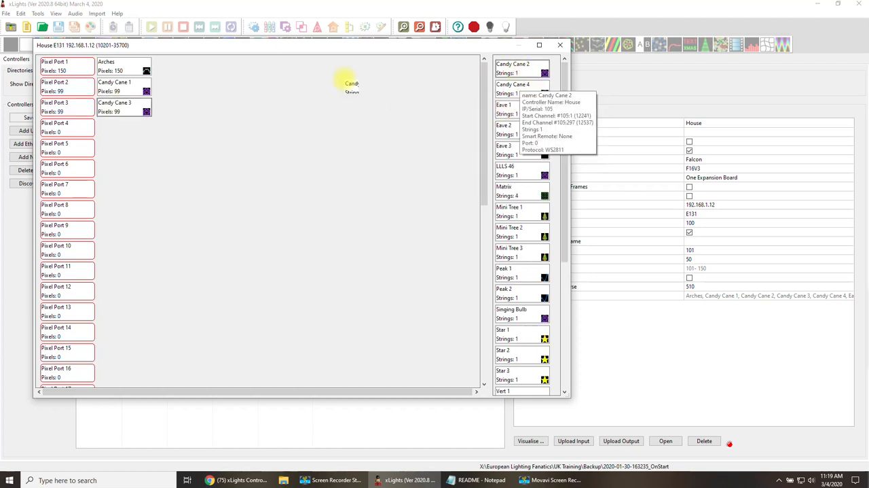
pyautogui.moveTo(146, 111)
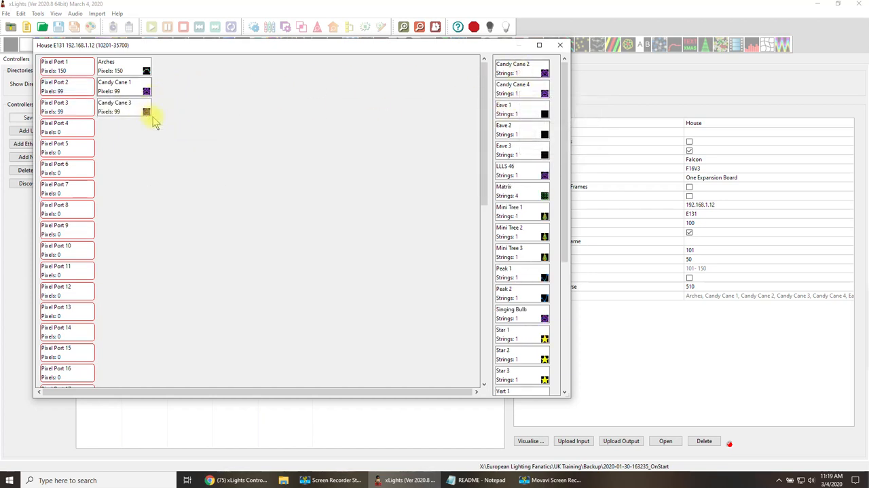
pyautogui.moveTo(525, 72)
pyautogui.moveTo(525, 73); pyautogui.dragTo(109, 145)
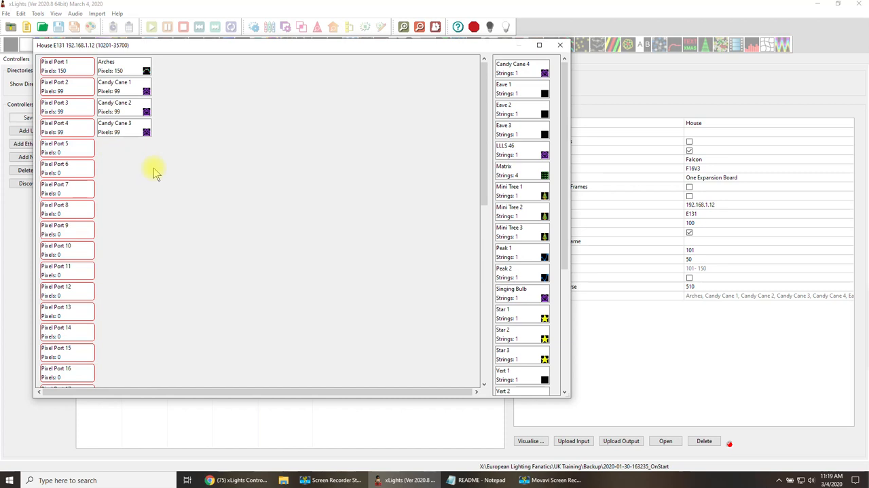
# Assign Candy Cane 4 to the House controller's pixel port 5 and Vert 1 to pixel port 10.
pyautogui.moveTo(523, 68); pyautogui.dragTo(147, 144)
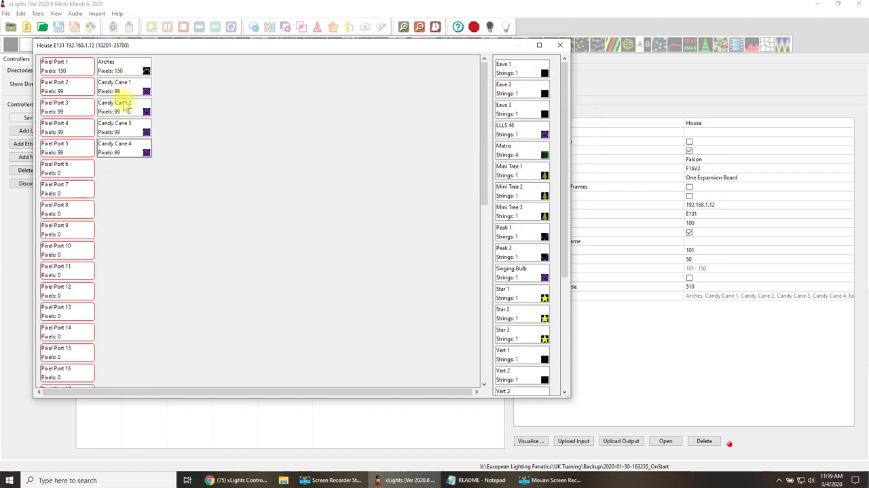
pyautogui.moveTo(139, 155)
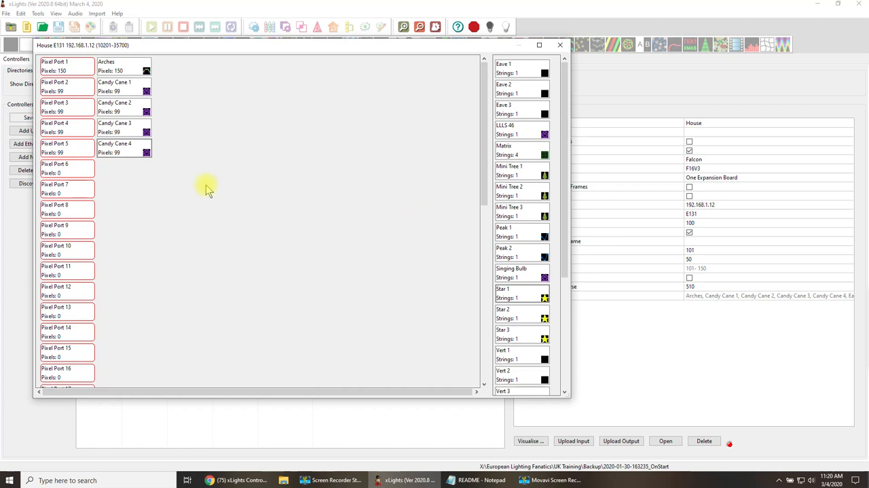
pyautogui.scroll(-3, 533, 350)
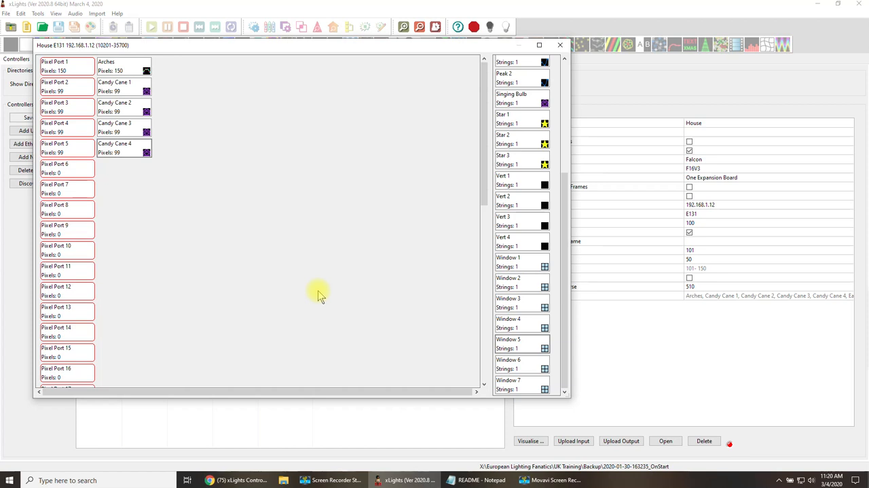
pyautogui.scroll(-2, 320, 293)
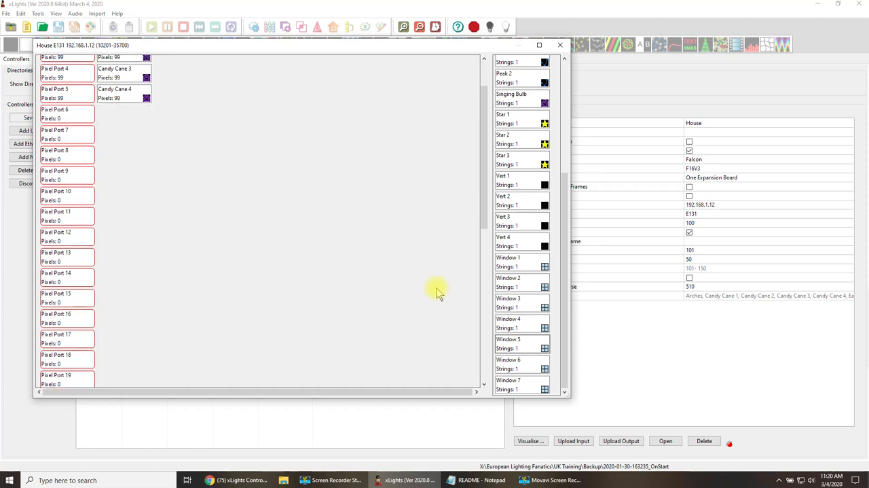
pyautogui.moveTo(518, 185)
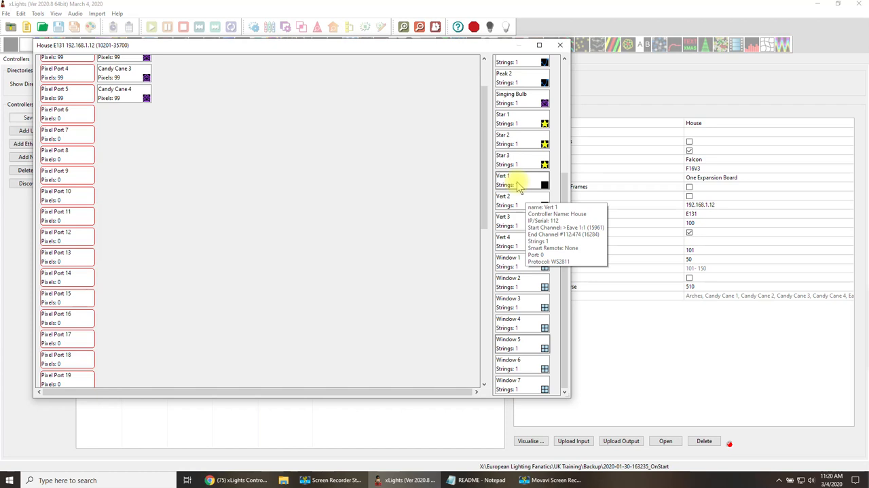
pyautogui.moveTo(517, 185); pyautogui.dragTo(117, 199)
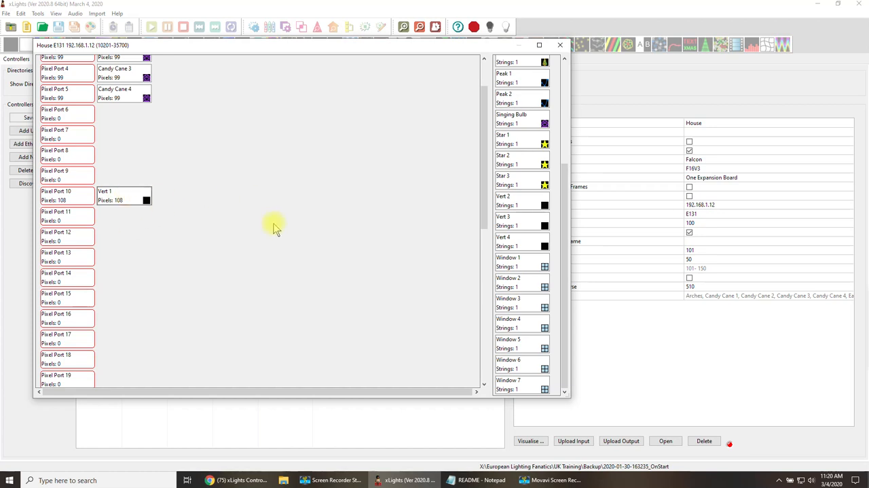
# Close the House visualisation and inspect the Vert 1 and Eave 1 models in the layout.
pyautogui.click(559, 45)
pyautogui.click(42, 60)
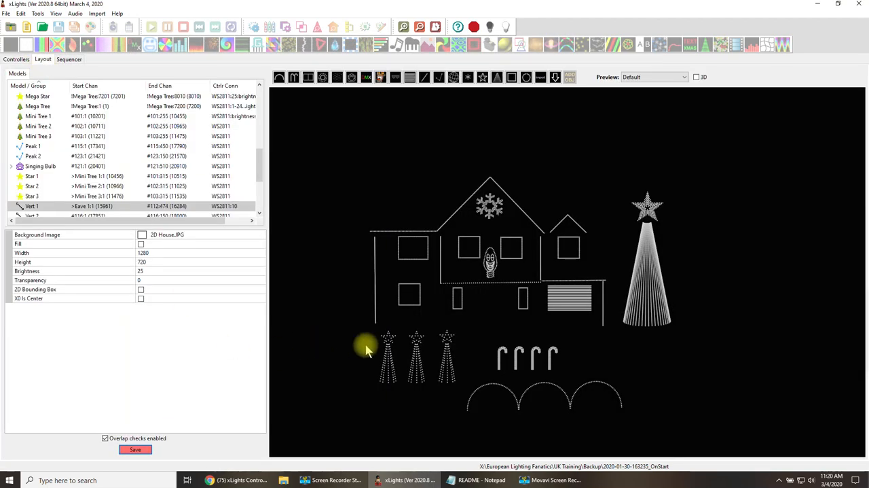
pyautogui.click(376, 315)
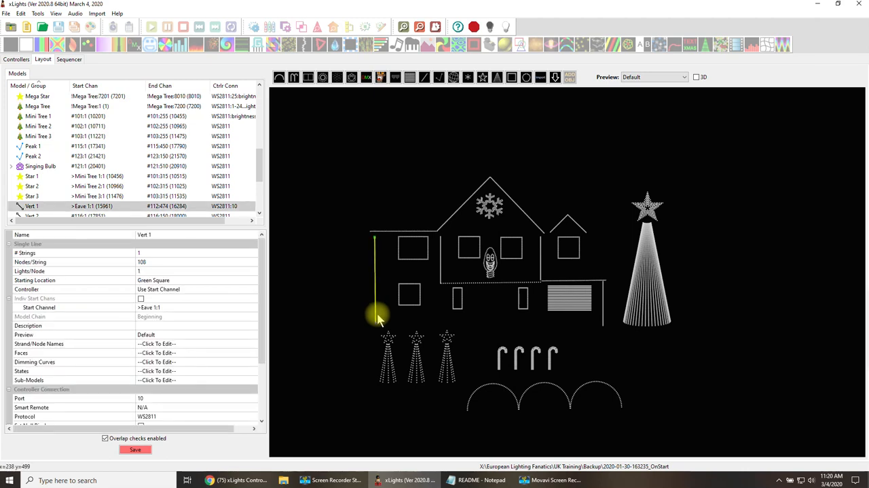
pyautogui.click(395, 233)
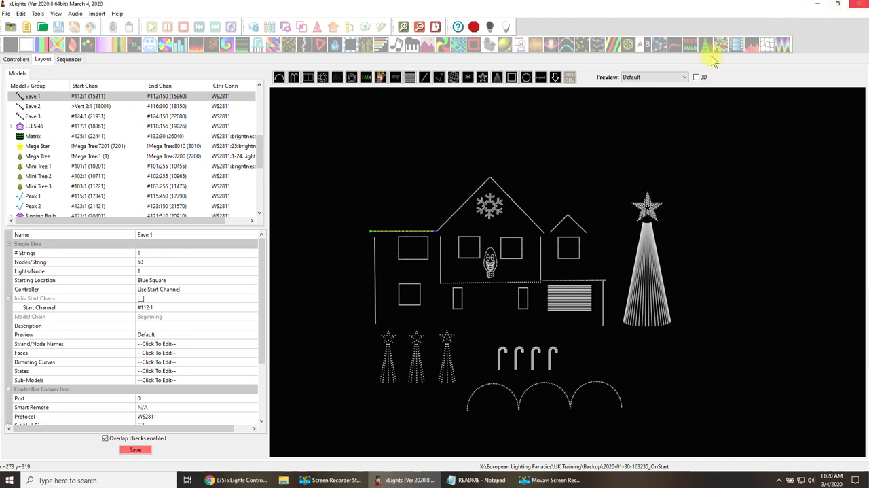
# Visualise the House controller again and chain Eave 1, Eave 2 and Eave 3 in order on pixel port 11.
pyautogui.click(16, 59)
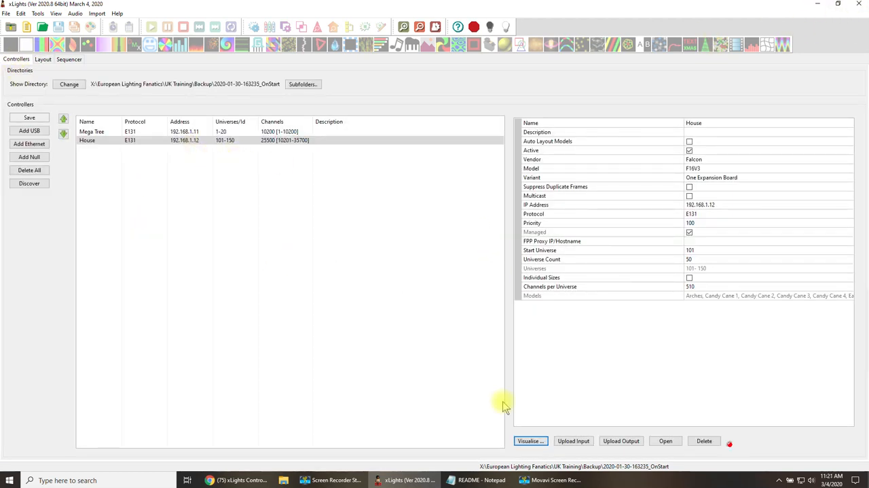
pyautogui.click(531, 441)
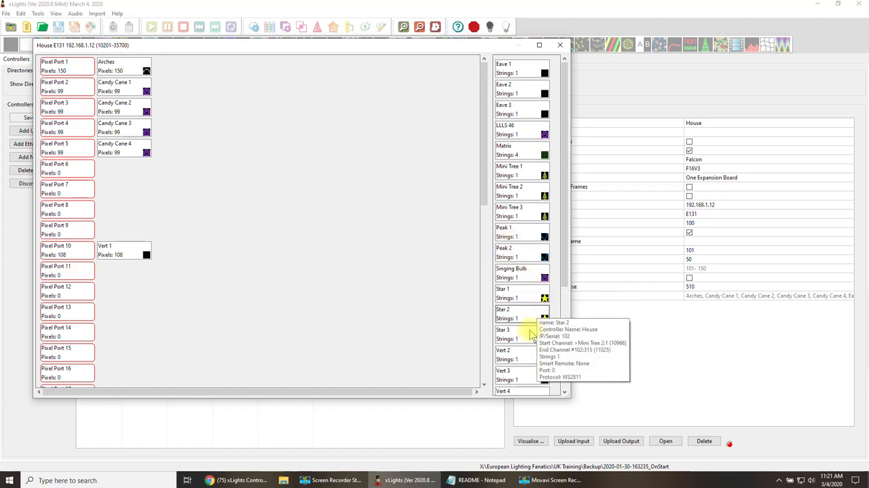
pyautogui.moveTo(529, 340)
pyautogui.moveTo(524, 82); pyautogui.dragTo(188, 271)
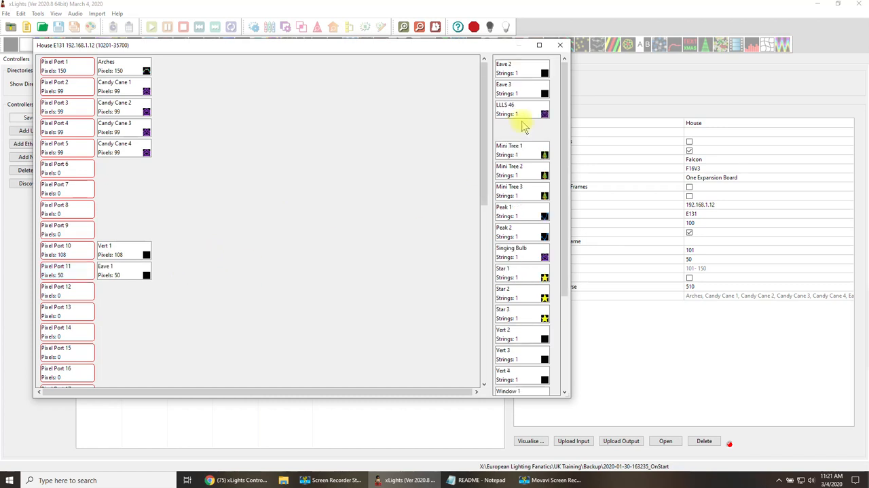
pyautogui.moveTo(519, 79); pyautogui.dragTo(174, 291)
pyautogui.moveTo(518, 68); pyautogui.dragTo(163, 309)
pyautogui.moveTo(121, 274); pyautogui.dragTo(98, 272)
pyautogui.moveTo(105, 328); pyautogui.dragTo(115, 298)
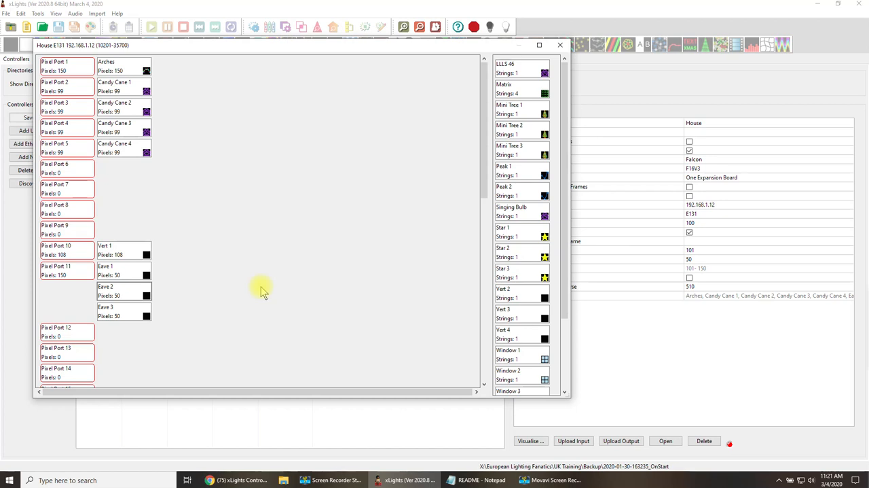
# Move Eave 1, Eave 2 and Eave 3 from pixel port 11 to pixel port 17, keeping their order.
pyautogui.scroll(-1, 264, 288)
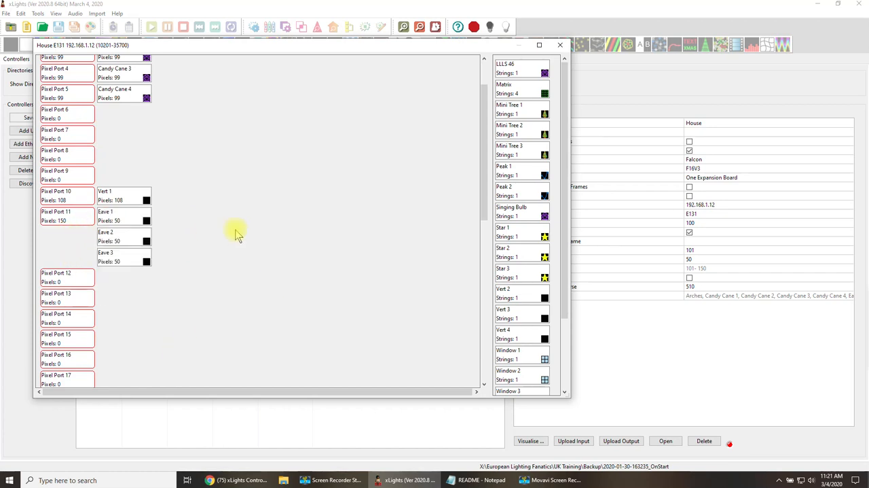
pyautogui.scroll(-2, 333, 288)
pyautogui.scroll(1, 336, 291)
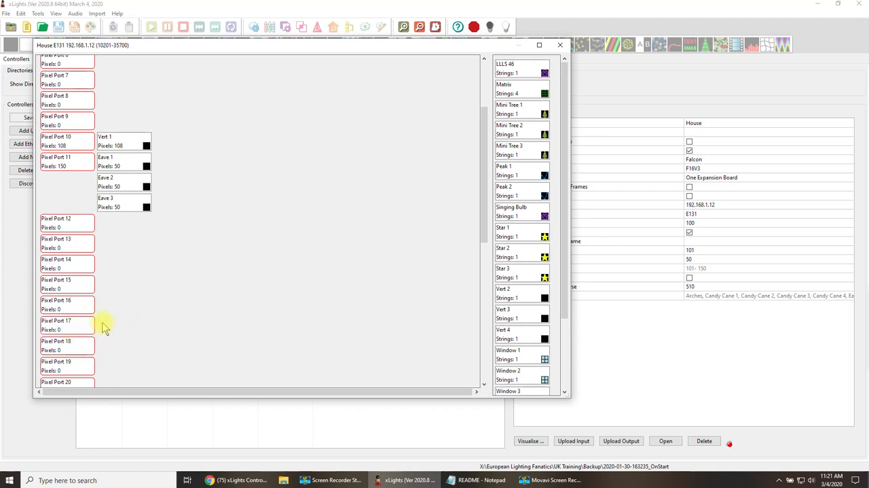
pyautogui.moveTo(108, 162); pyautogui.dragTo(117, 325)
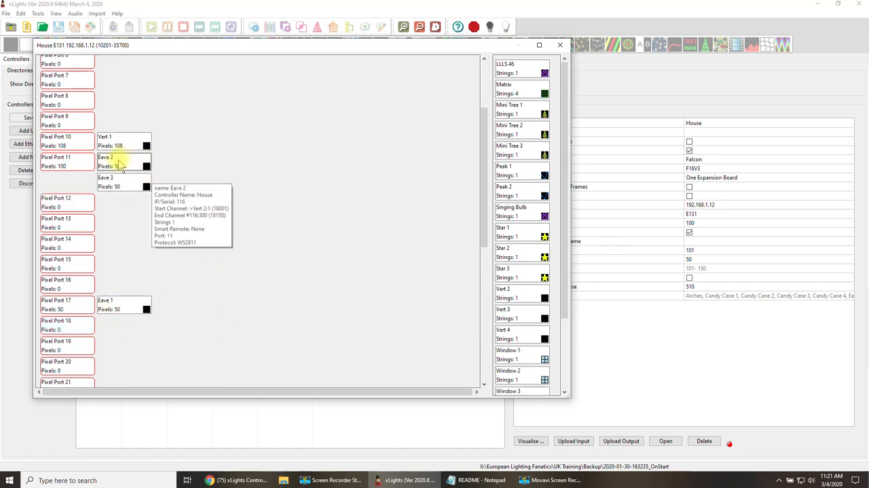
pyautogui.moveTo(123, 164); pyautogui.dragTo(169, 301)
pyautogui.moveTo(126, 167); pyautogui.dragTo(170, 304)
# Examine the House controller's port assignments around pixel port 17 and the remaining pixel and serial ports.
pyautogui.scroll(-3, 239, 321)
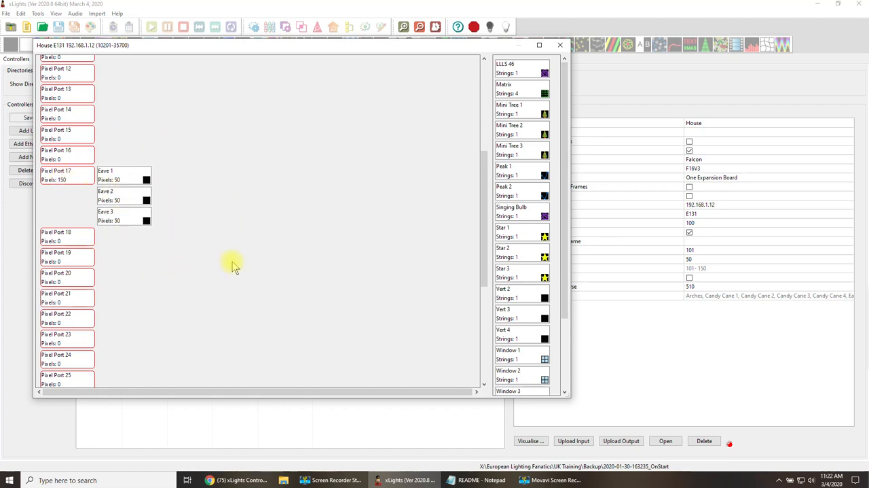
pyautogui.scroll(2, 233, 262)
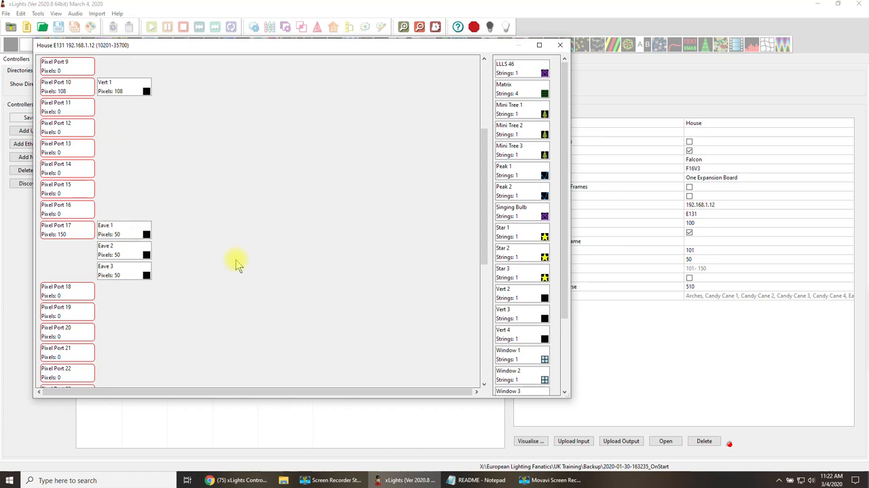
pyautogui.moveTo(119, 273)
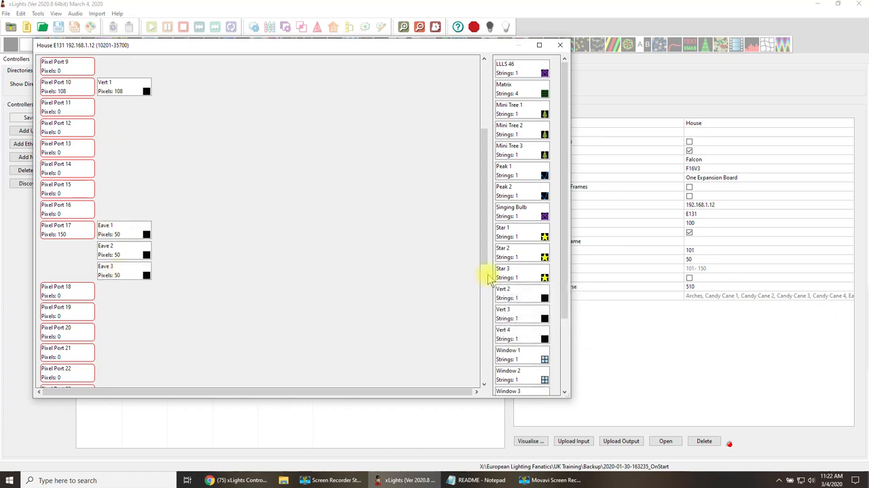
pyautogui.moveTo(521, 276)
pyautogui.mouseDown()
pyautogui.moveTo(128, 290)
pyautogui.moveTo(520, 282)
pyautogui.mouseUp()
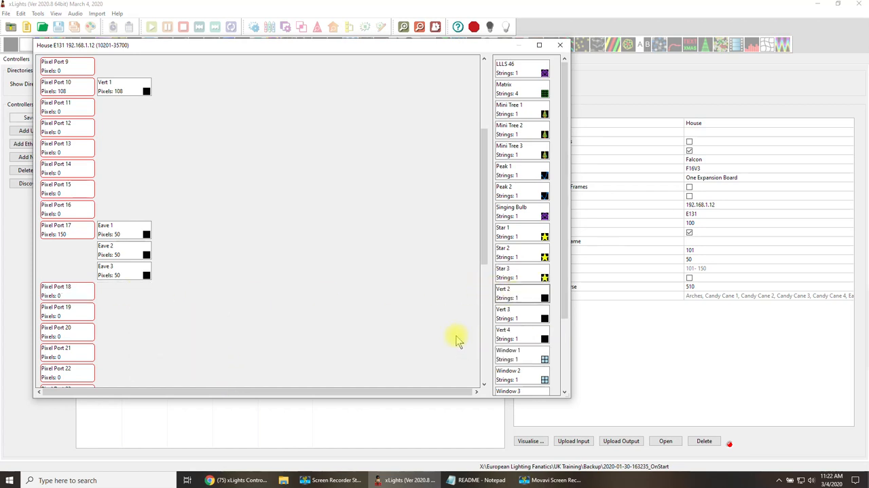
pyautogui.scroll(-2, 406, 307)
pyautogui.scroll(-3, 407, 307)
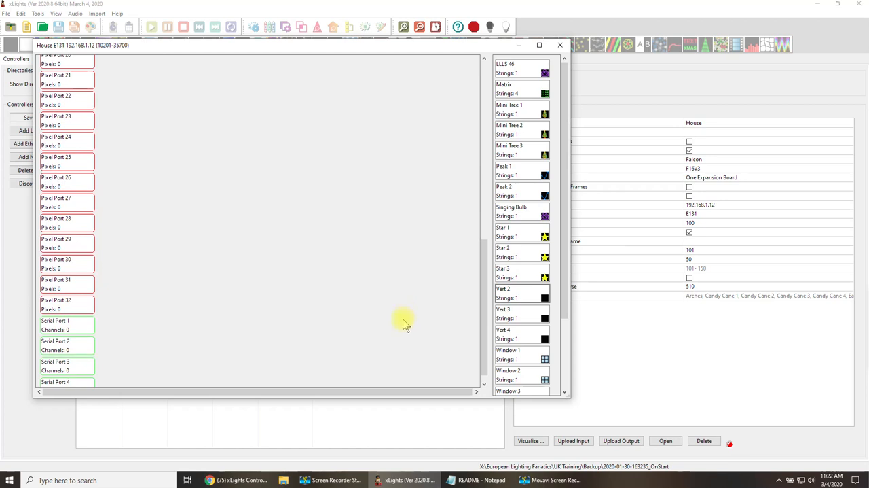
pyautogui.scroll(3, 403, 319)
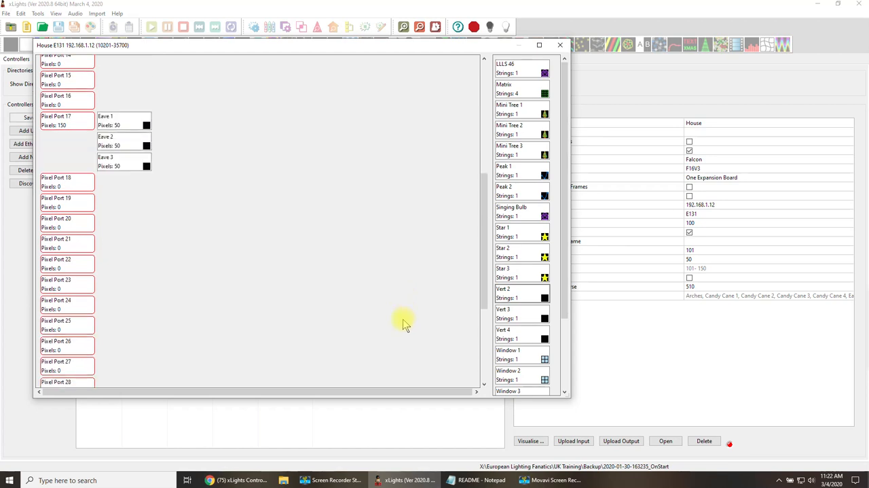
pyautogui.scroll(-3, 403, 319)
pyautogui.scroll(4, 402, 319)
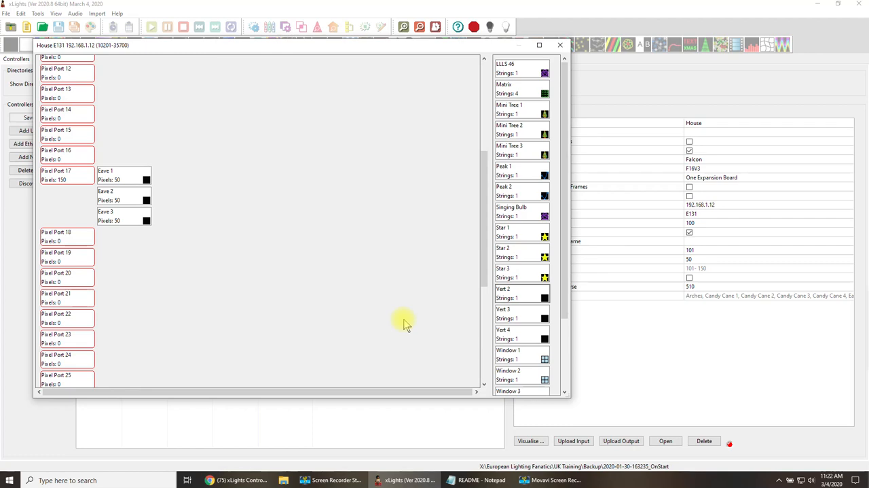
# Close the House visualisation and inspect where Eave 1, Eave 2 and Peak 1 sit on the house in the layout.
pyautogui.click(560, 45)
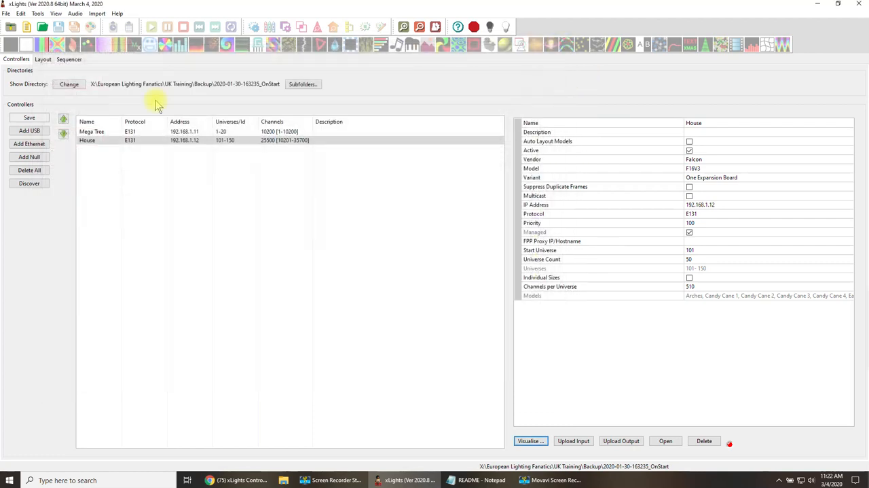
pyautogui.click(43, 59)
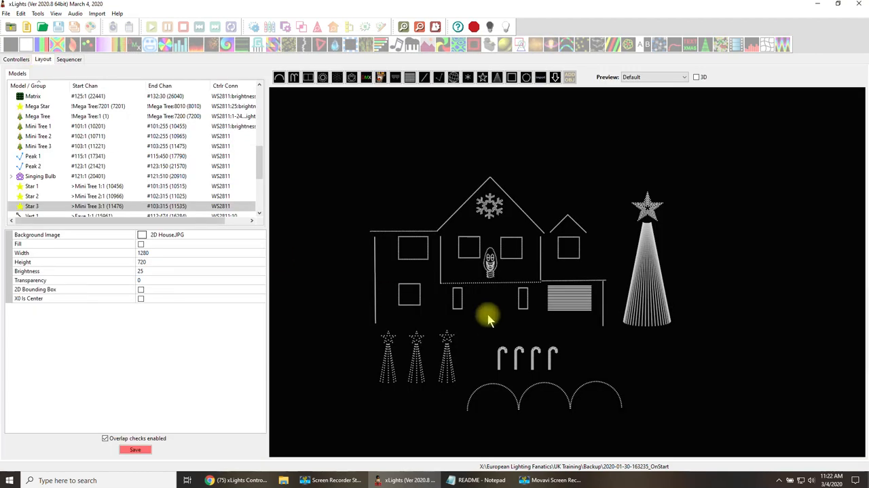
pyautogui.click(449, 218)
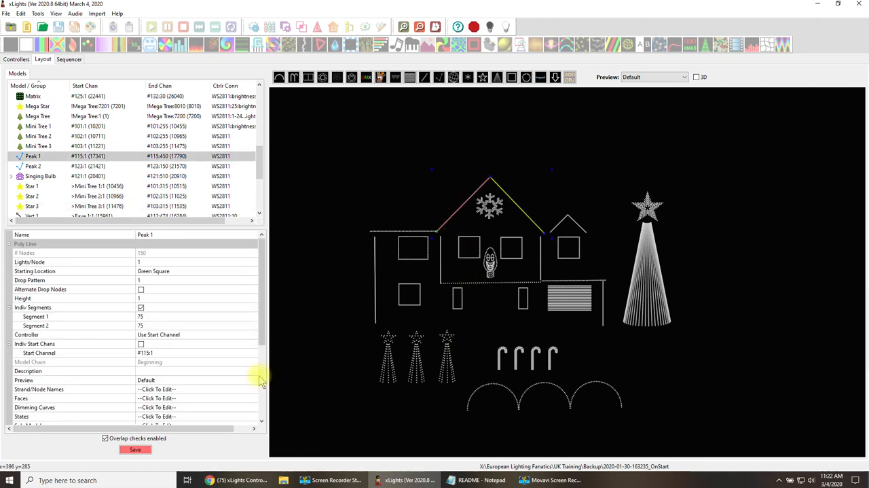
pyautogui.scroll(-2, 253, 382)
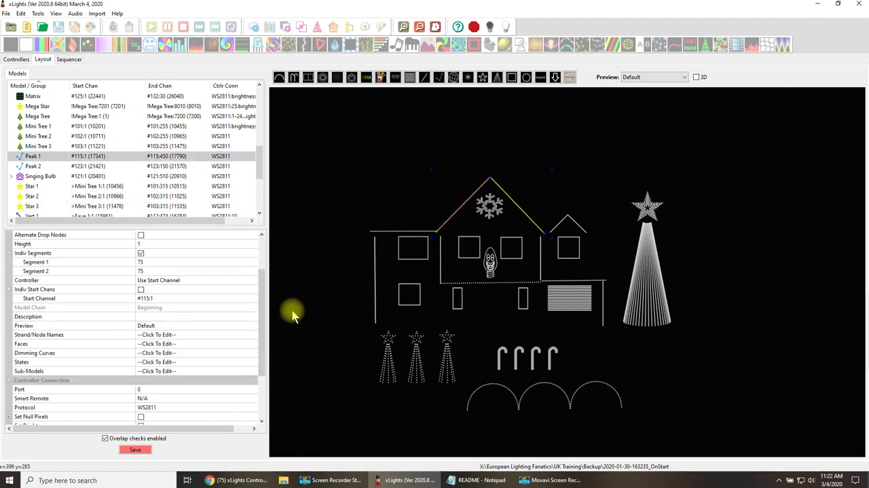
pyautogui.click(379, 234)
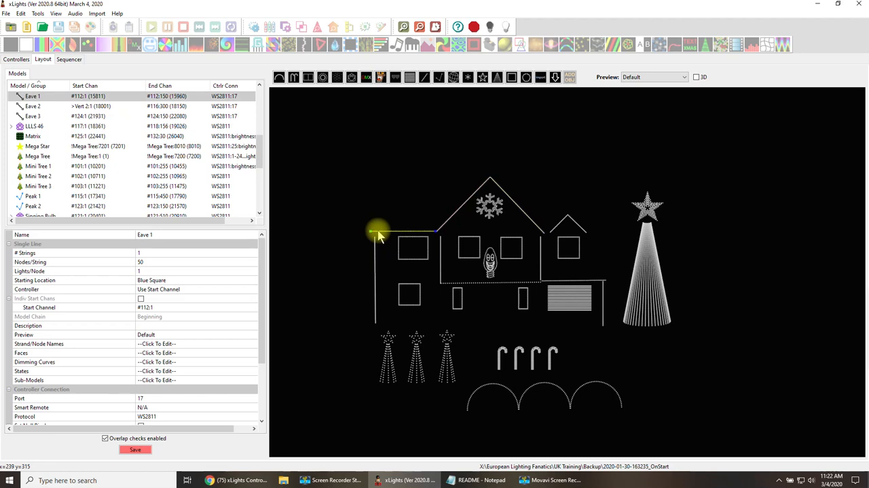
pyautogui.click(444, 229)
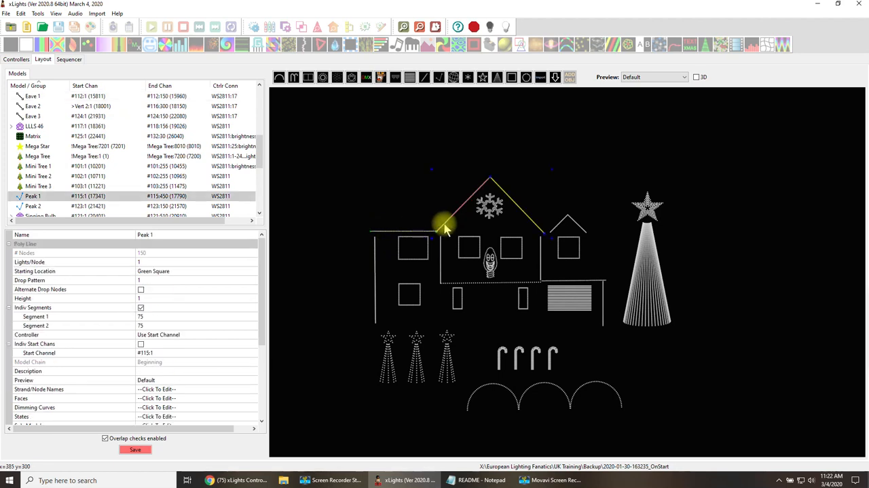
pyautogui.click(410, 231)
pyautogui.click(455, 286)
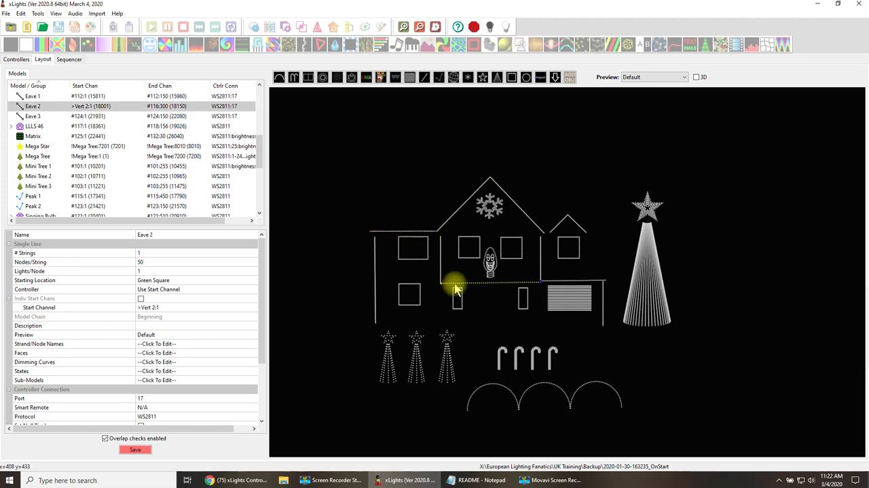
pyautogui.click(412, 227)
pyautogui.click(415, 232)
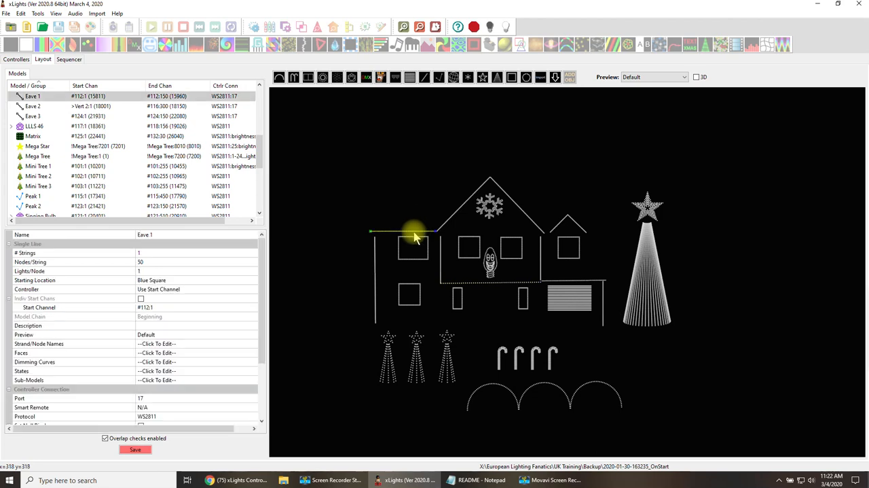
pyautogui.click(450, 219)
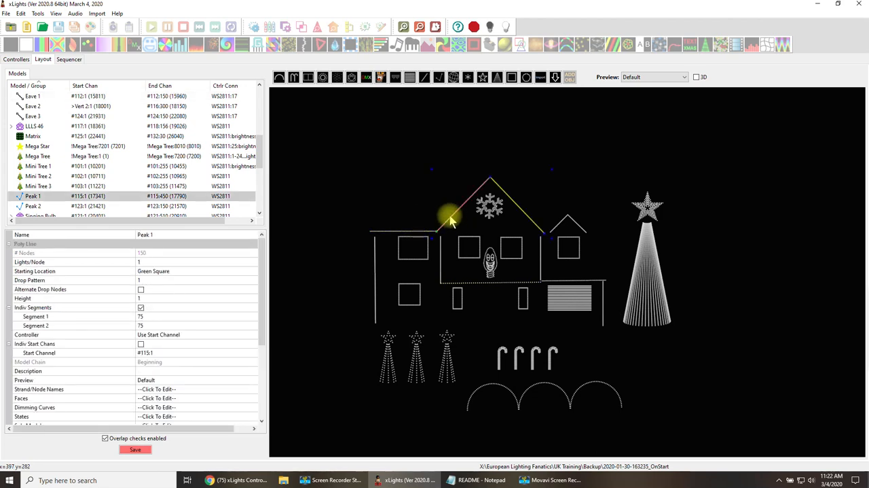
pyautogui.click(414, 233)
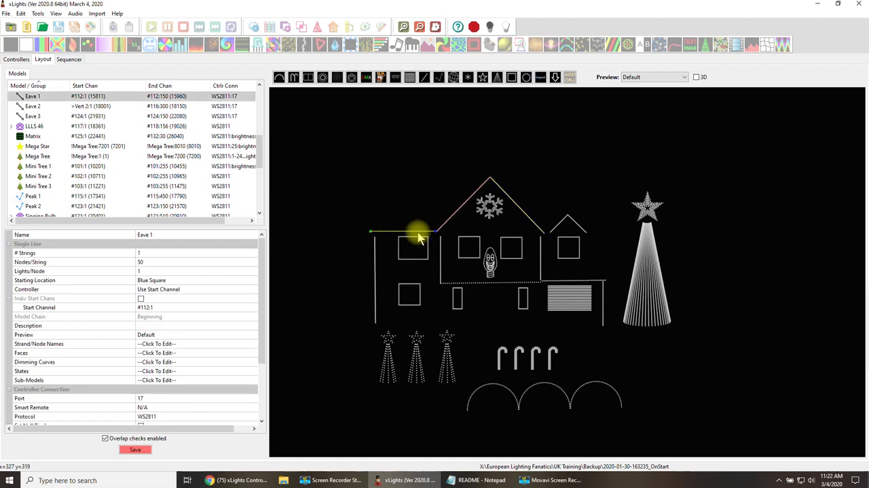
# Visualise the House controller again and remove Eave 2 from pixel port 17.
pyautogui.click(17, 59)
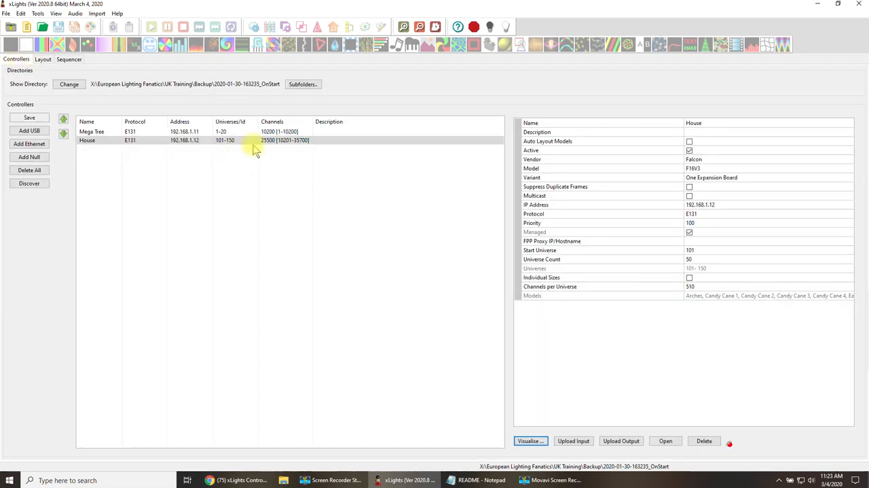
pyautogui.click(529, 440)
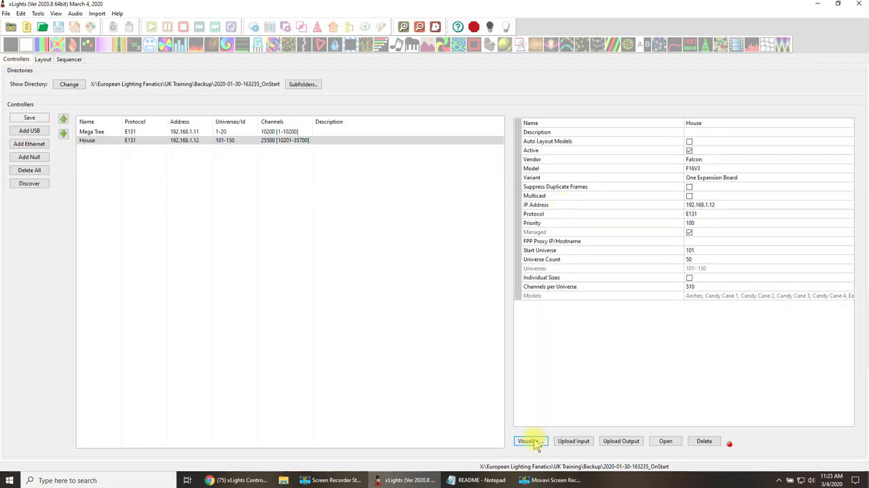
pyautogui.scroll(-5, 181, 266)
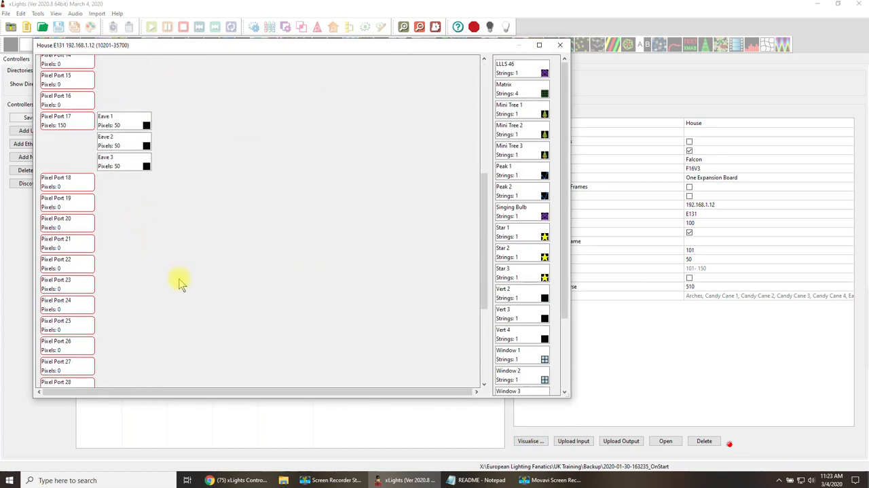
pyautogui.moveTo(126, 143); pyautogui.dragTo(561, 171)
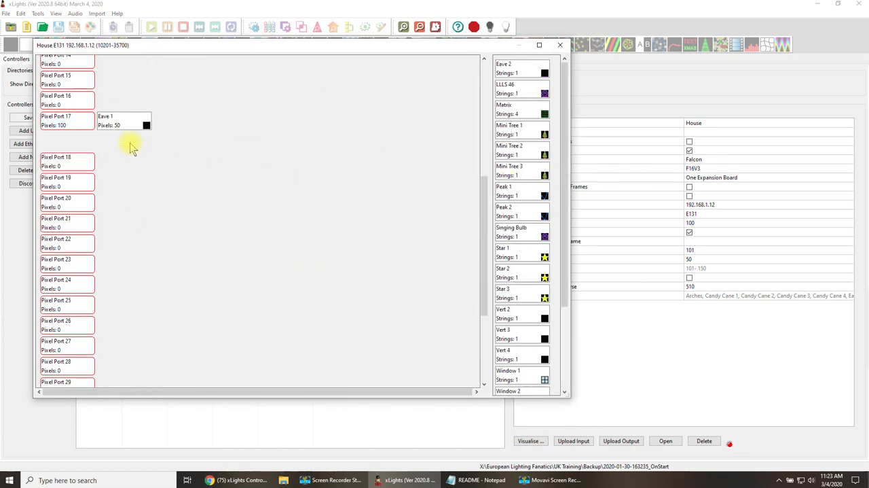
# Take Eave 3 off pixel port 17, add Peak 1 and Peak 2 after Eave 1 there, and close the visualisation.
pyautogui.moveTo(132, 141); pyautogui.dragTo(161, 131)
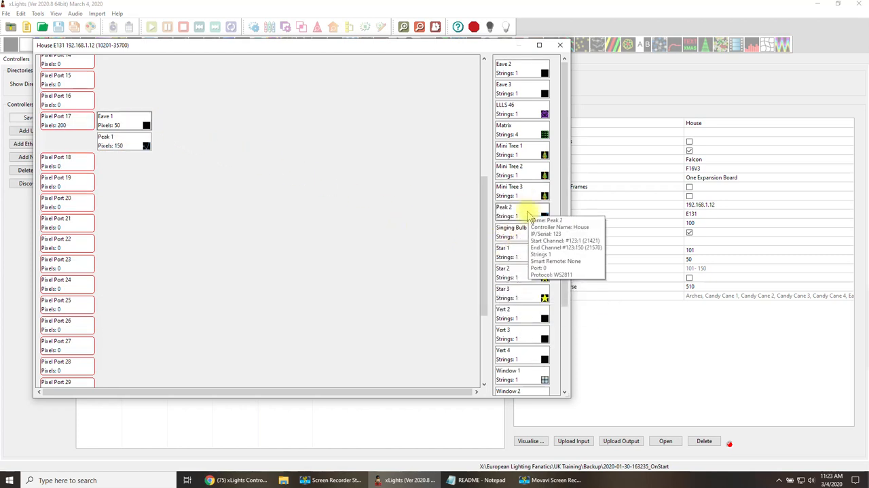
pyautogui.moveTo(523, 210); pyautogui.dragTo(171, 148)
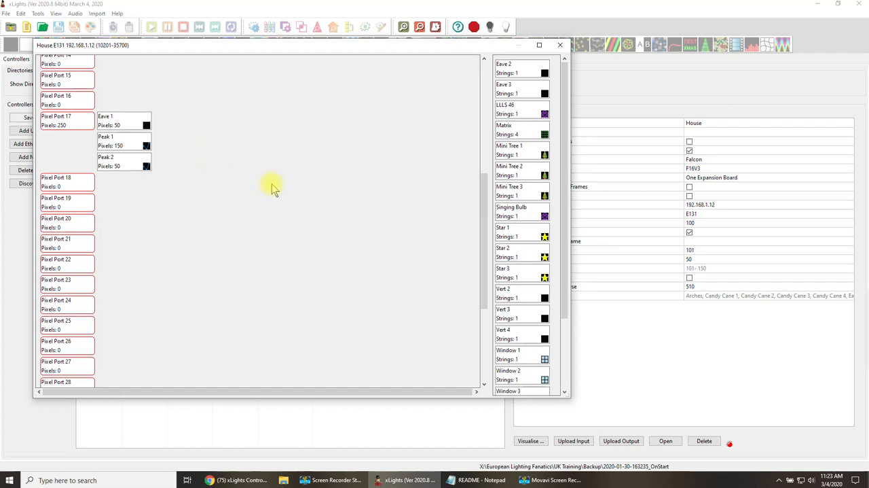
pyautogui.click(560, 45)
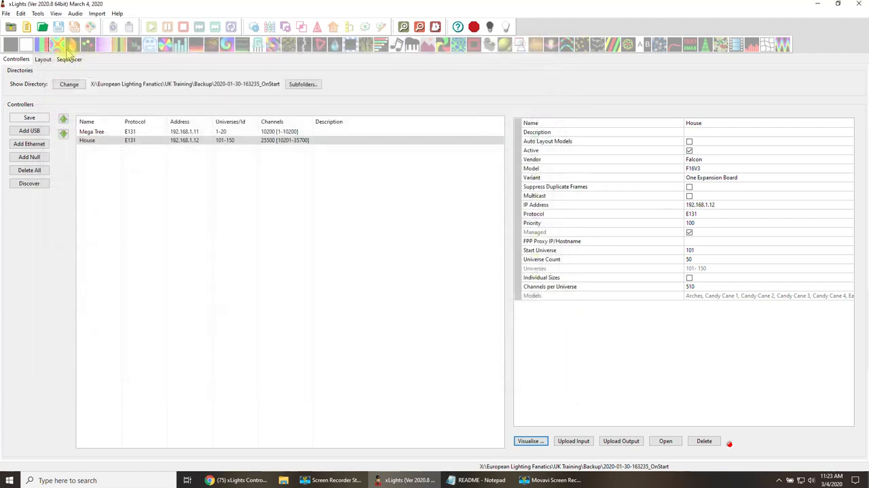
# Examine the controller port settings of Eave 1, Peak 1 and Peak 2 in the house layout.
pyautogui.click(42, 60)
pyautogui.click(411, 234)
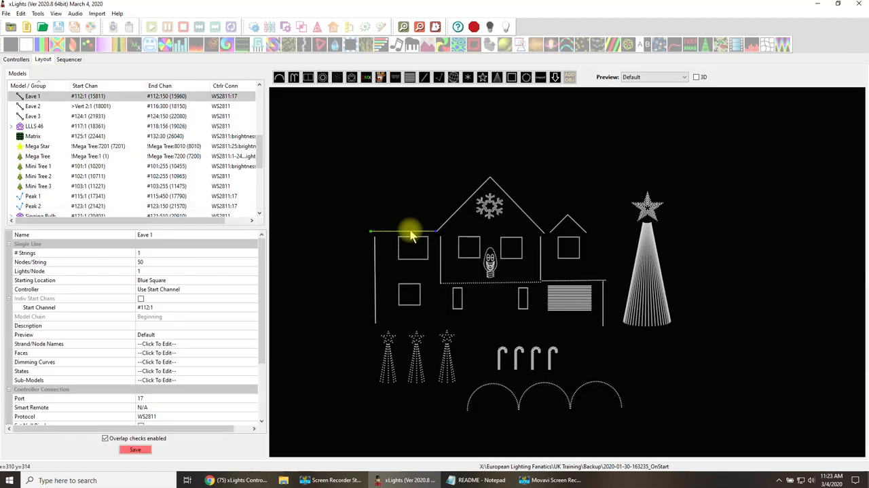
pyautogui.click(445, 225)
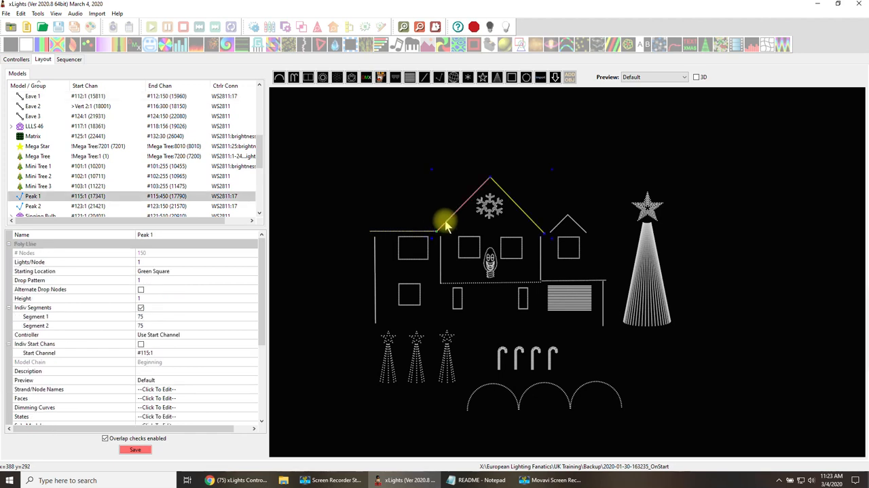
pyautogui.scroll(-3, 173, 367)
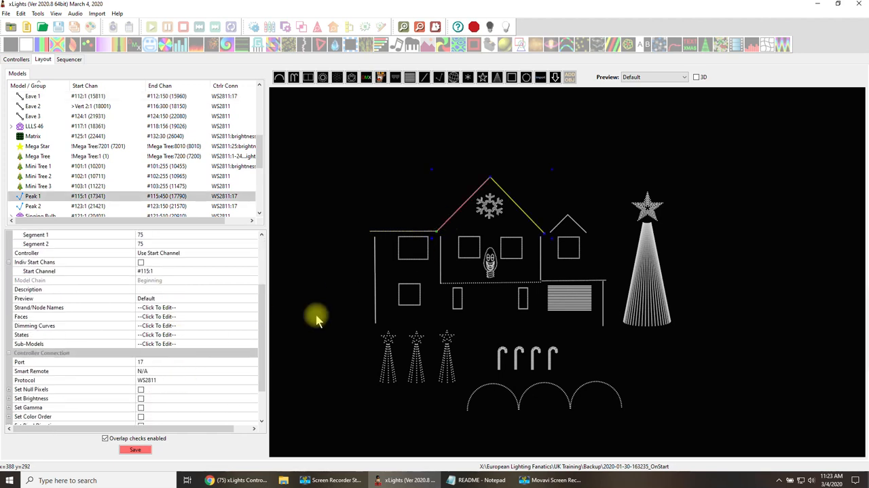
pyautogui.click(562, 224)
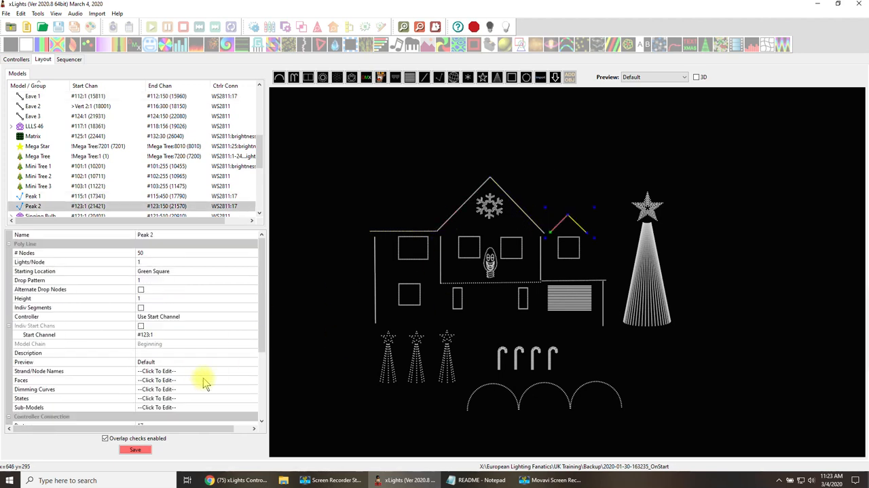
pyautogui.scroll(-2, 204, 378)
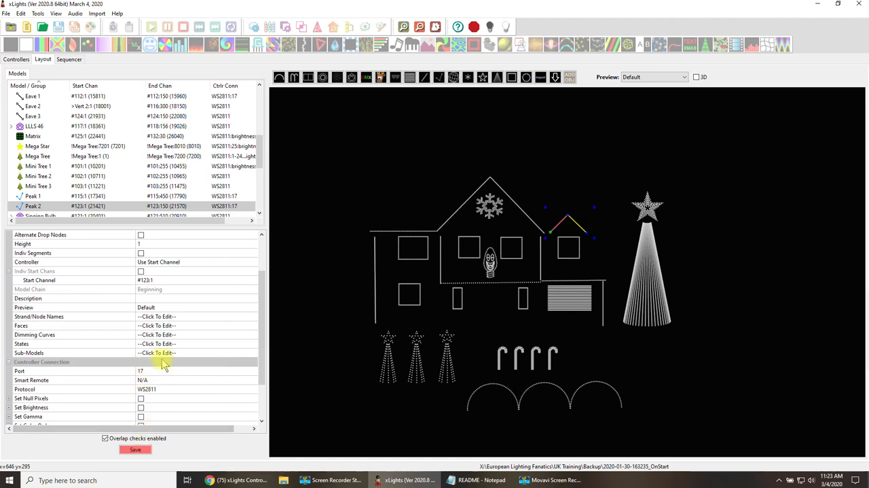
pyautogui.click(537, 228)
pyautogui.click(410, 230)
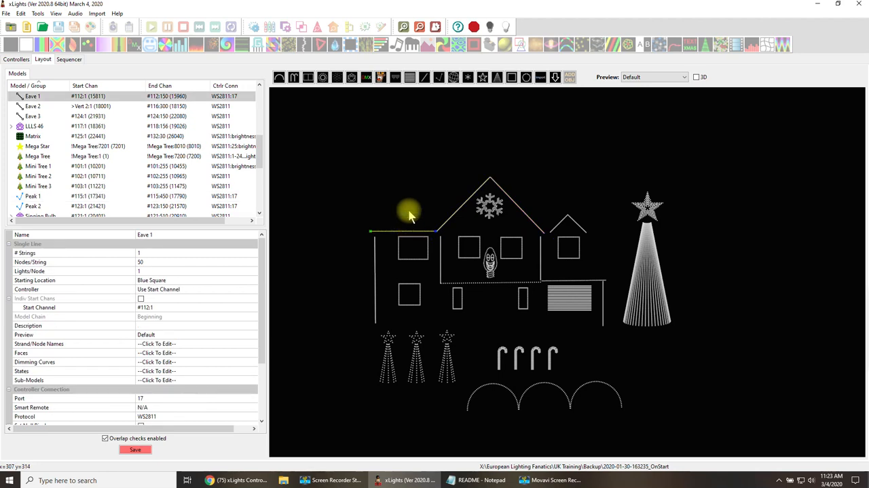
pyautogui.moveTo(264, 326); pyautogui.dragTo(268, 398)
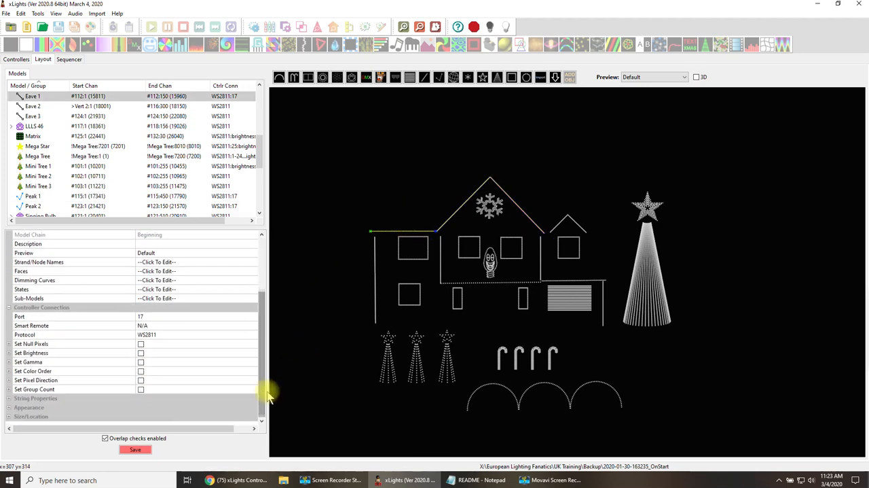
# Set Window 1's controller connection port to 11 in the layout and save.
pyautogui.click(423, 249)
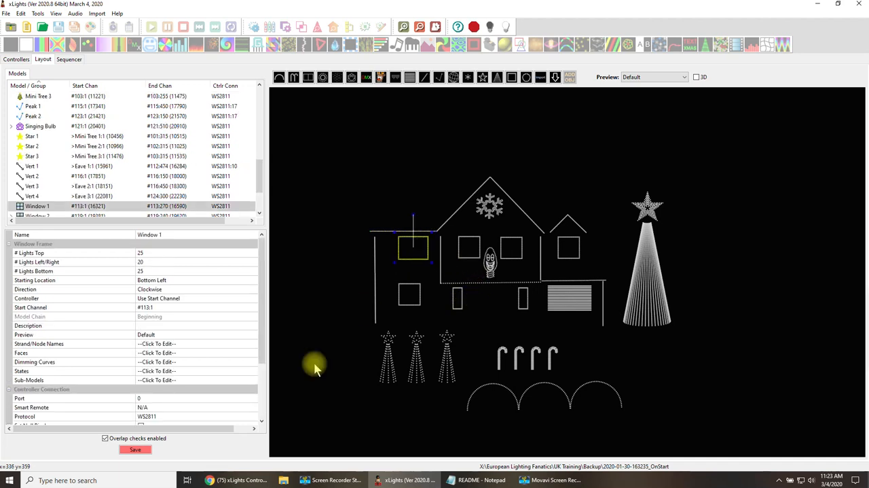
pyautogui.click(228, 397)
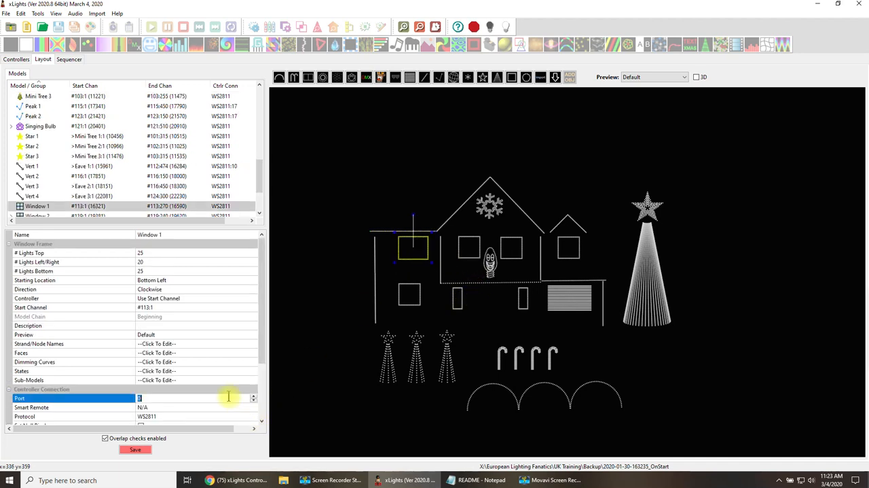
pyautogui.write('11')
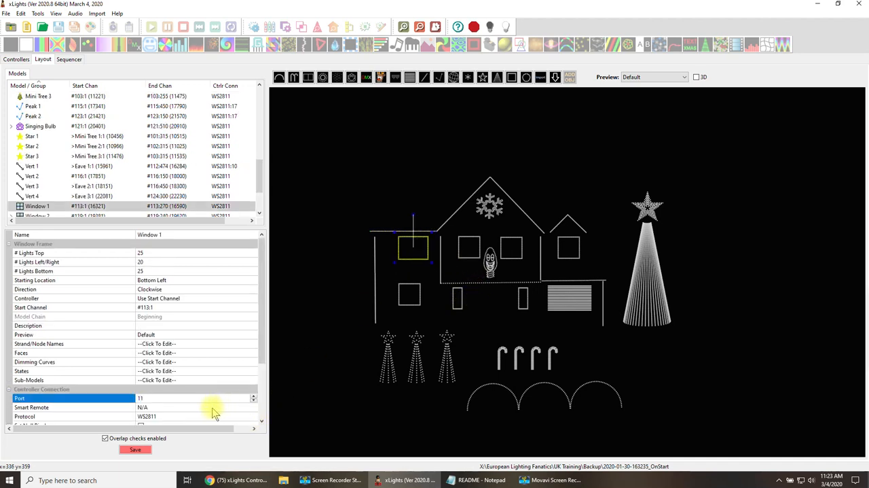
pyautogui.click(138, 450)
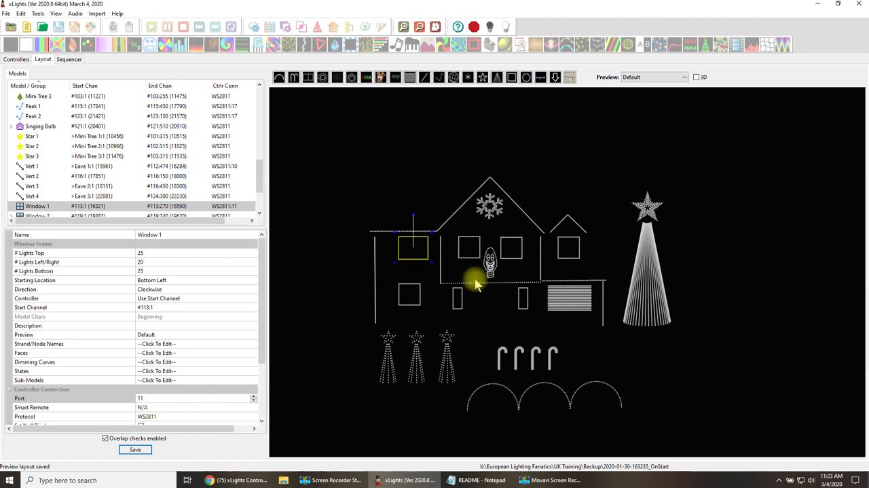
# Set the controller connection port of Window 2 to 12.
pyautogui.click(470, 247)
pyautogui.click(168, 398)
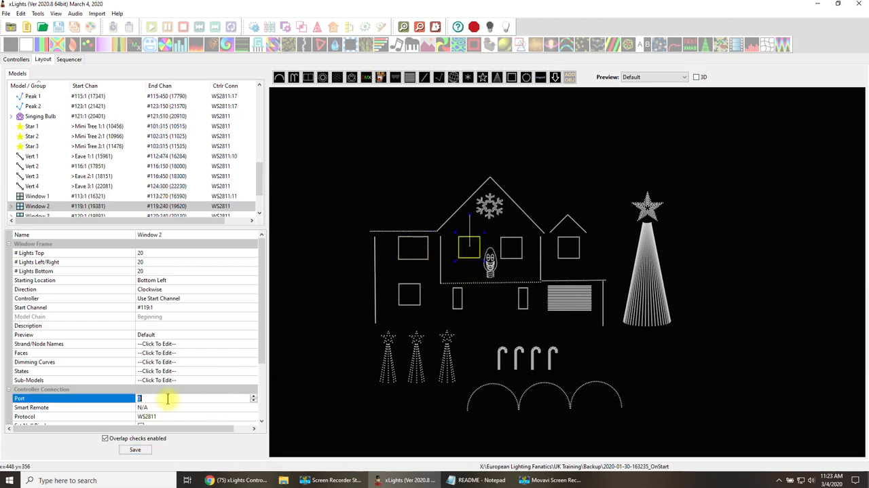
pyautogui.write('12')
pyautogui.click(257, 361)
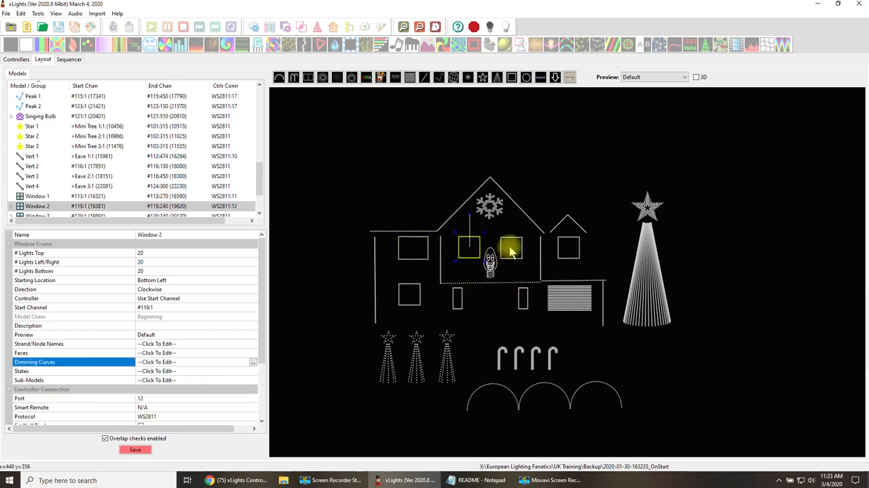
# Try to set Window 3's controller connection port to 13.
pyautogui.click(512, 251)
pyautogui.click(113, 400)
pyautogui.write('1')
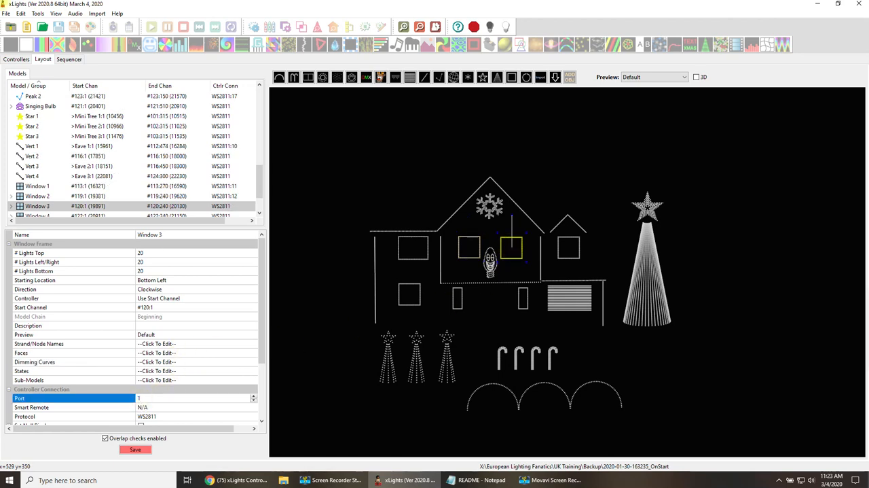
pyautogui.write('3')
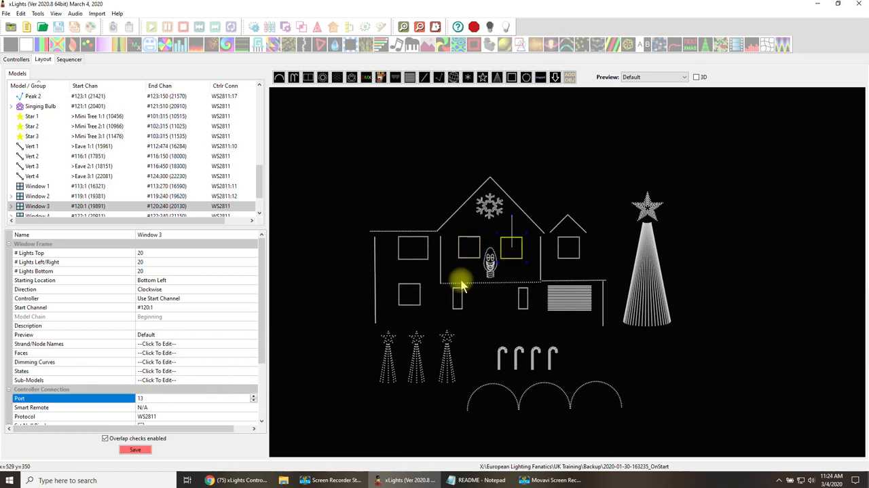
pyautogui.click(468, 247)
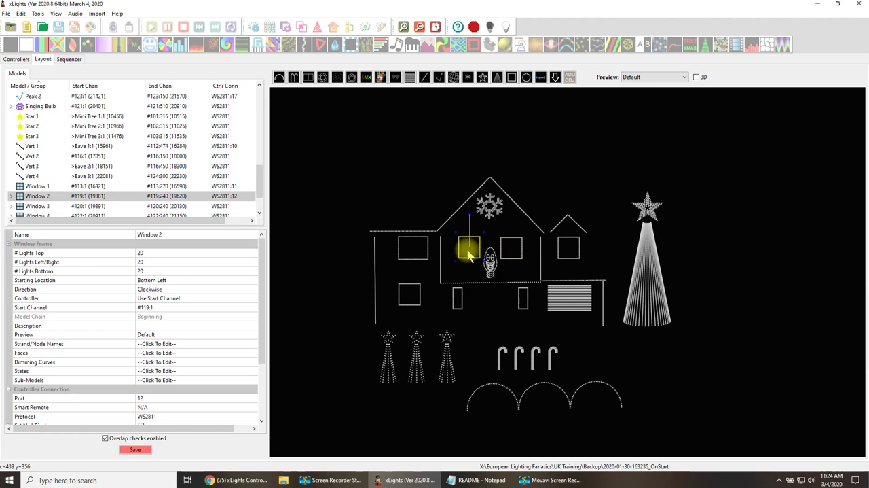
# Set Window 3's controller connection port to 13, confirm the entry and save the layout.
pyautogui.click(513, 252)
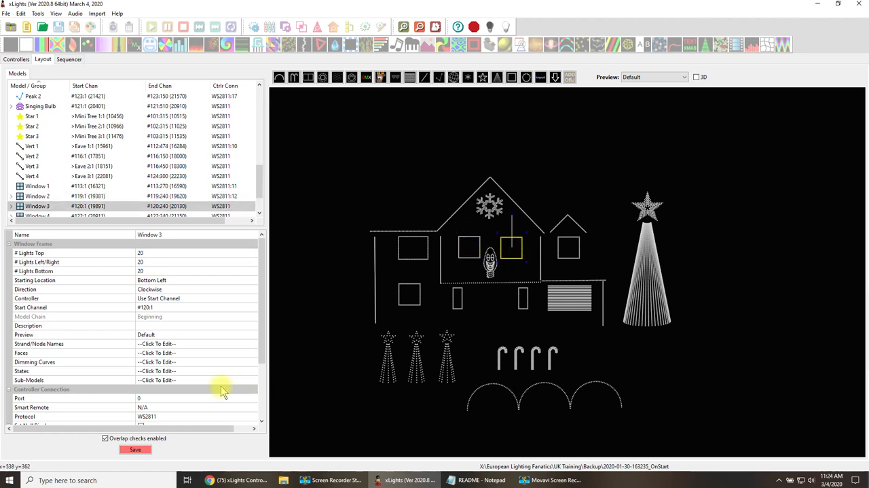
pyautogui.click(153, 397)
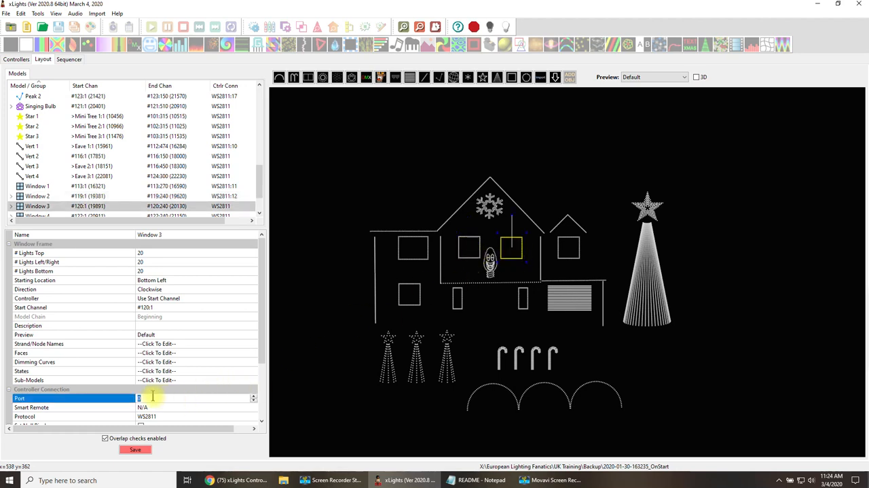
pyautogui.write('13')
pyautogui.press('Return')
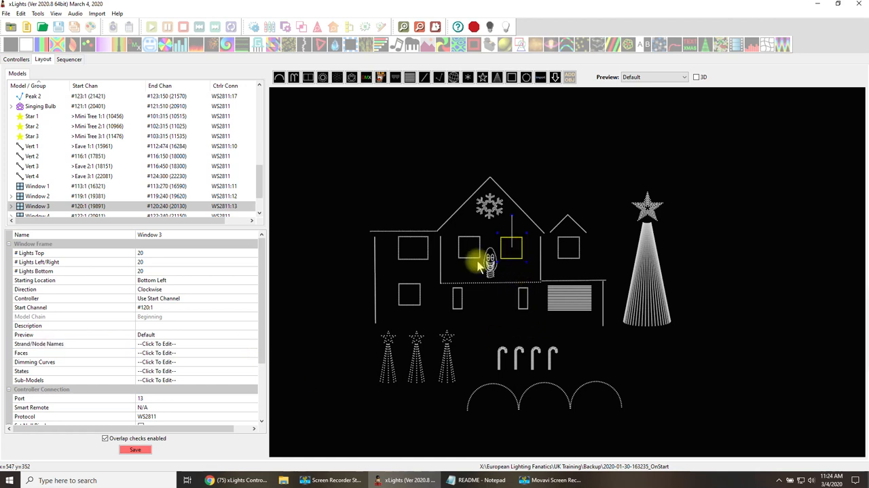
pyautogui.click(469, 252)
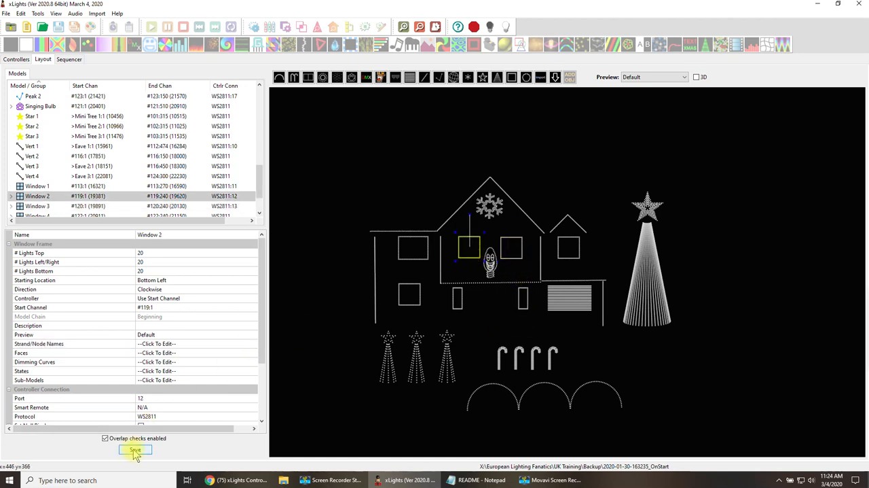
# Visualise the House controller, enlarge the visualisation to examine the window models' port assignments, and close it.
pyautogui.click(19, 59)
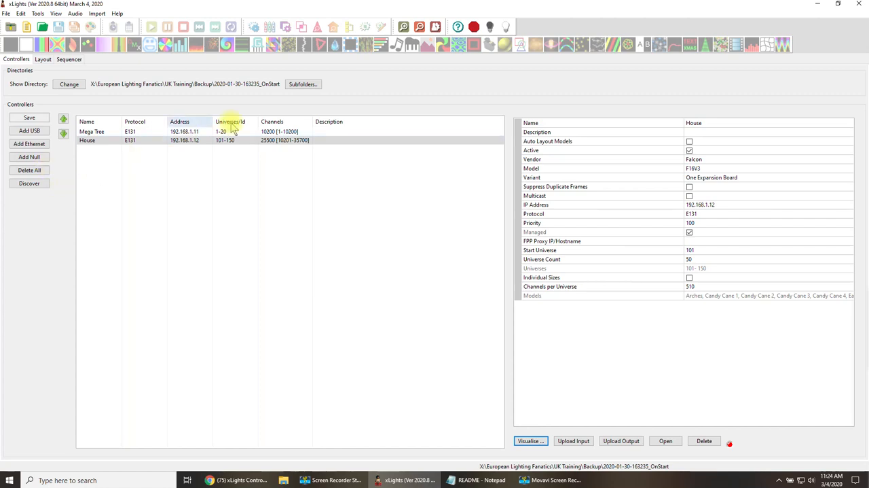
pyautogui.click(527, 442)
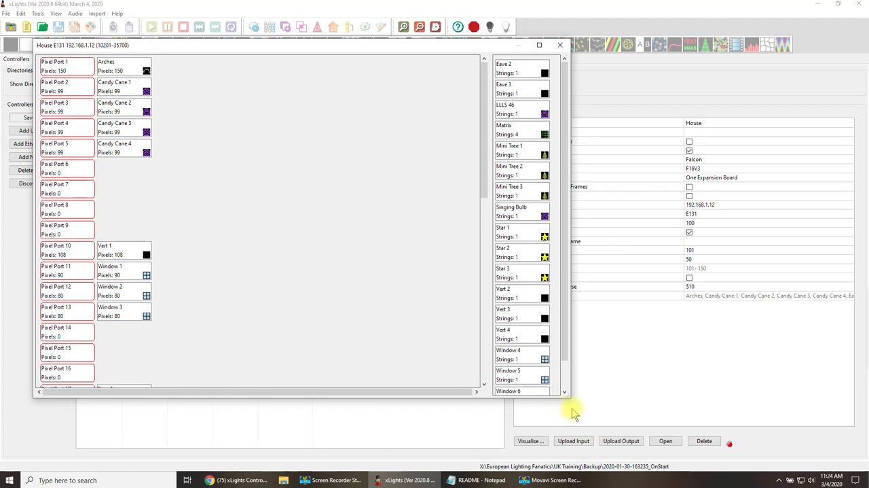
pyautogui.moveTo(569, 401); pyautogui.dragTo(577, 450)
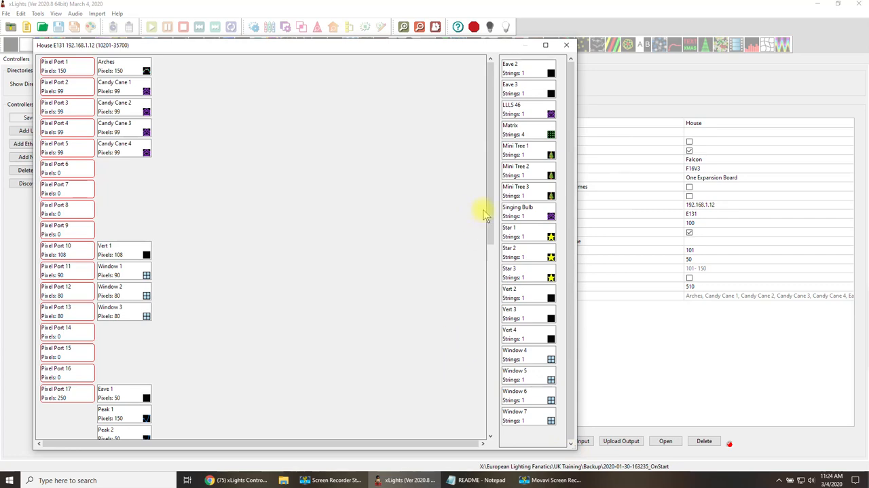
pyautogui.moveTo(489, 216)
pyautogui.mouseDown()
pyautogui.moveTo(491, 335)
pyautogui.moveTo(499, 209)
pyautogui.mouseUp()
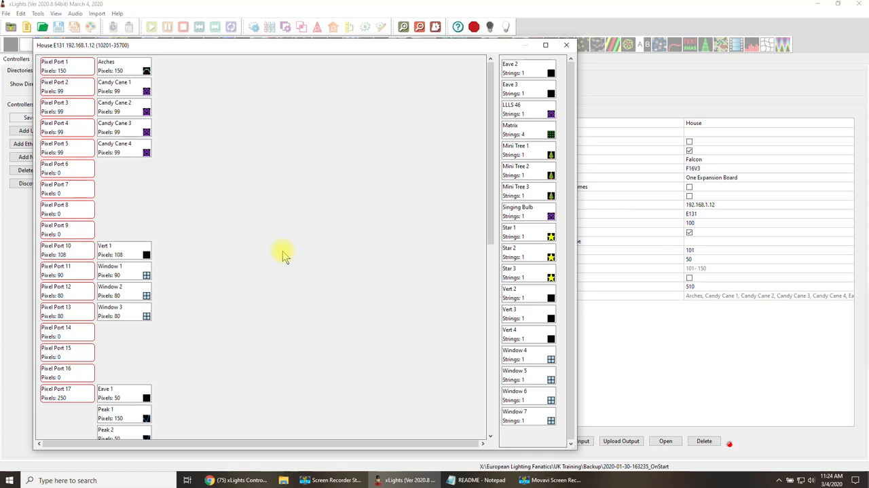
pyautogui.click(566, 46)
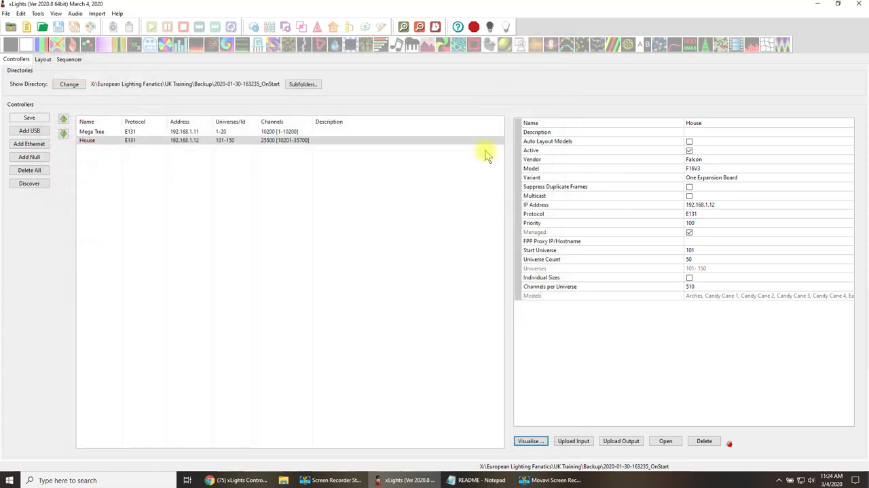
pyautogui.click(251, 267)
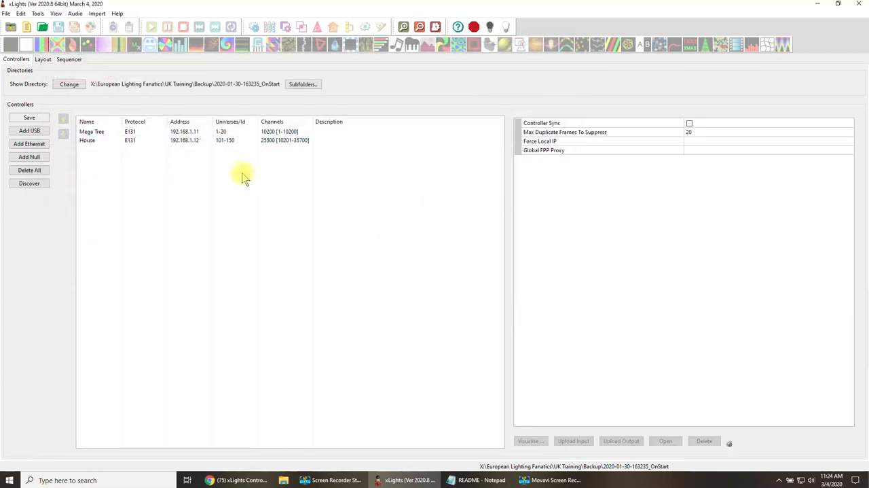
pyautogui.click(7, 13)
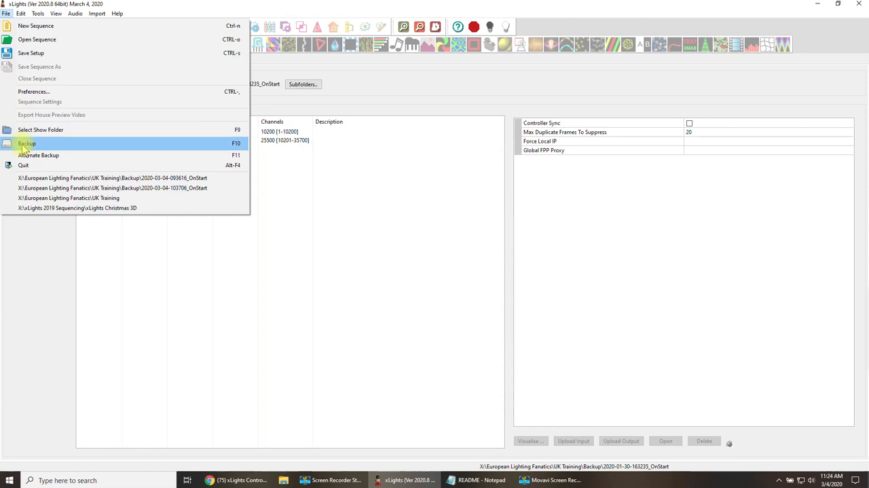
pyautogui.click(373, 236)
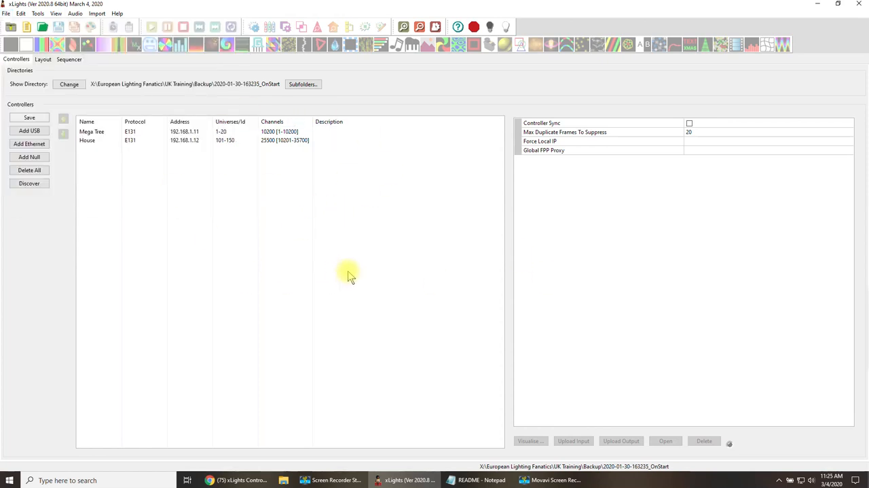
# Review the remaining models in the layout's model list and inspect the Mega Tree and House controller settings.
pyautogui.click(44, 60)
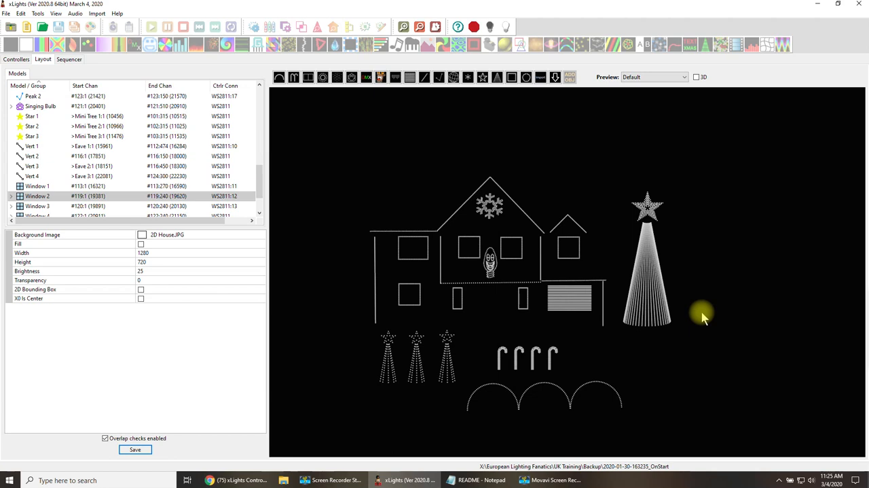
pyautogui.moveTo(258, 175)
pyautogui.mouseDown()
pyautogui.moveTo(259, 204)
pyautogui.moveTo(272, 97)
pyautogui.moveTo(262, 191)
pyautogui.mouseUp()
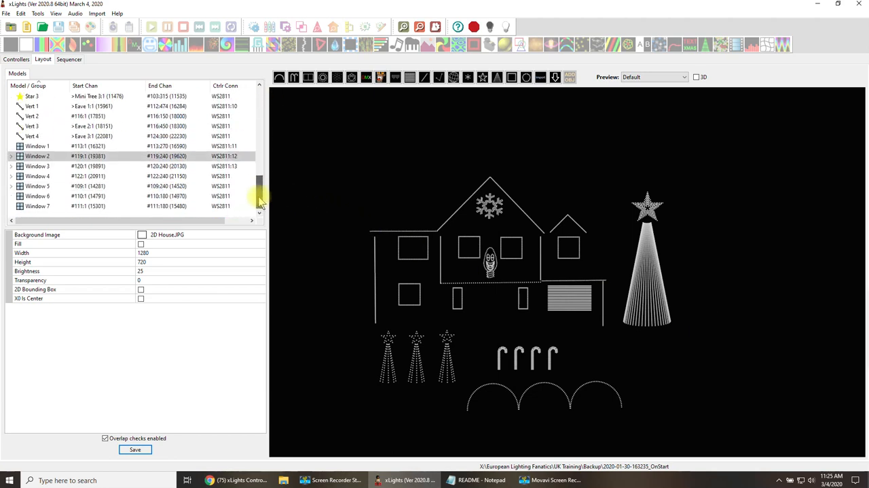
pyautogui.click(16, 59)
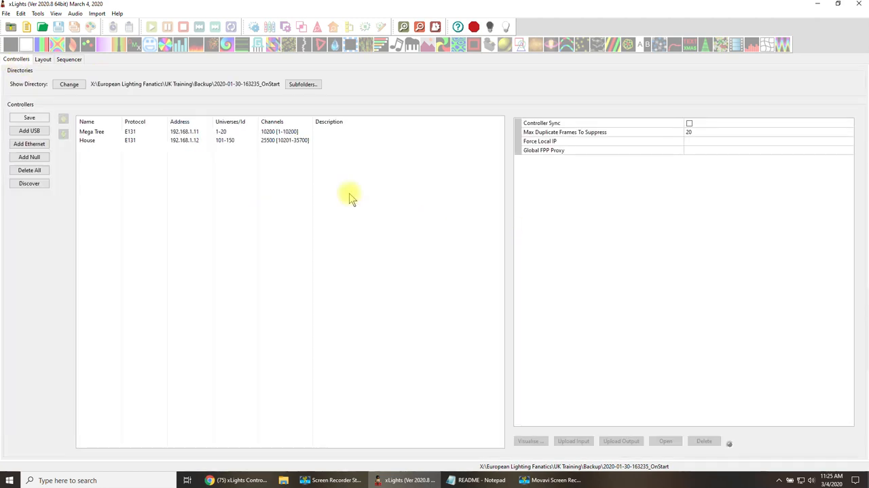
pyautogui.click(161, 132)
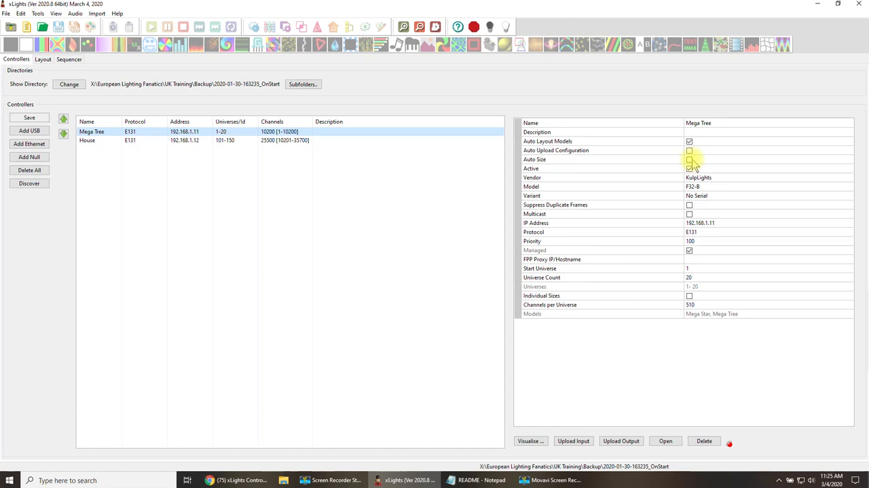
pyautogui.click(203, 141)
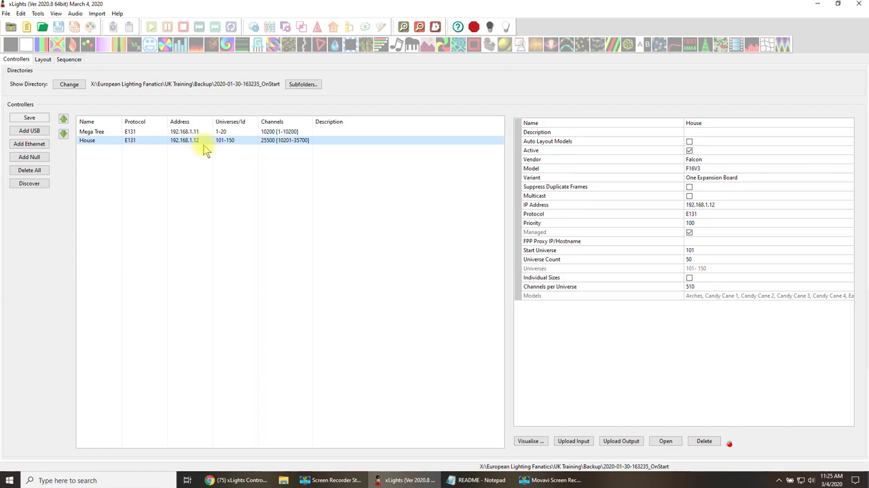
# Visualise the House controller, enlarge the visualisation to examine its pixel port assignments and unassigned models, and close it.
pyautogui.click(529, 440)
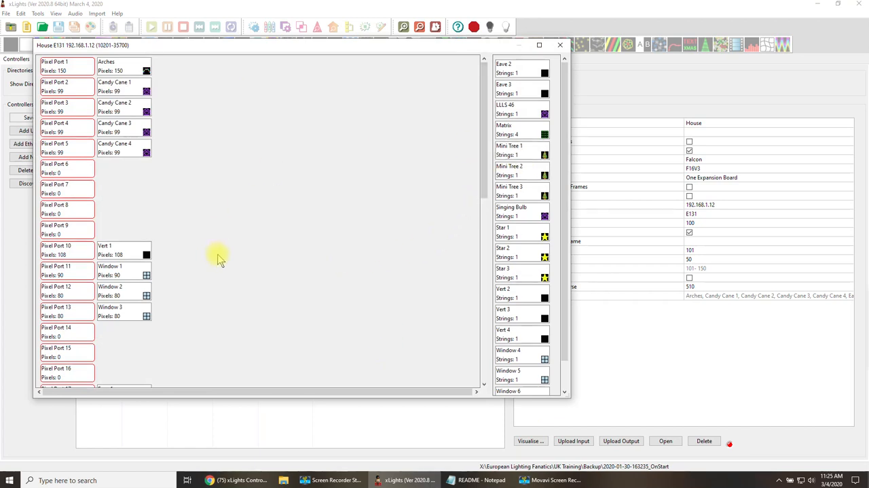
pyautogui.scroll(-5, 339, 285)
pyautogui.moveTo(485, 214); pyautogui.dragTo(487, 145)
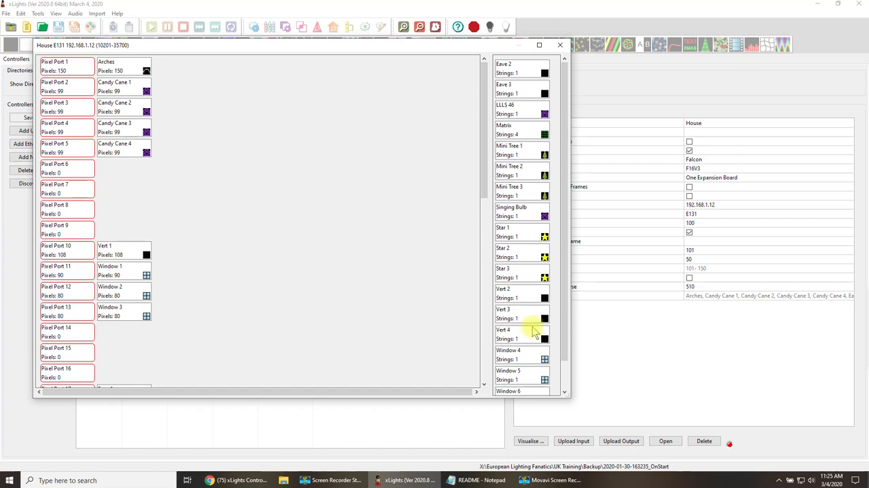
pyautogui.moveTo(569, 395); pyautogui.dragTo(588, 447)
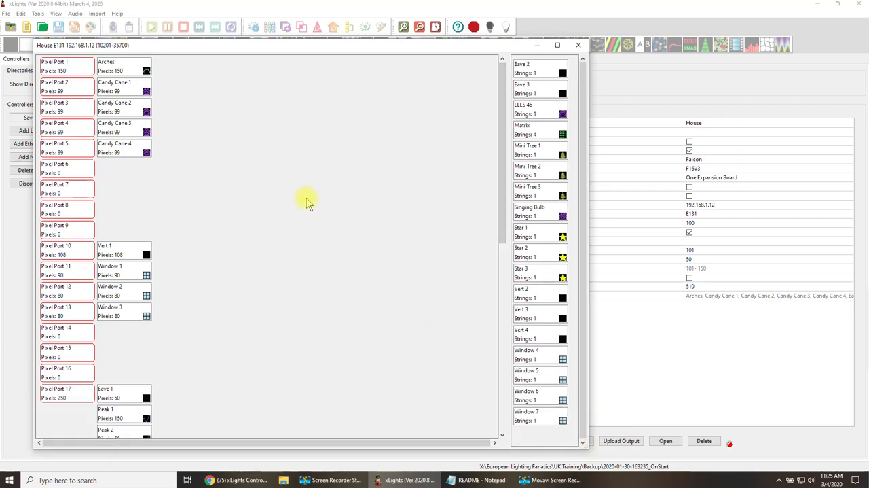
pyautogui.click(578, 45)
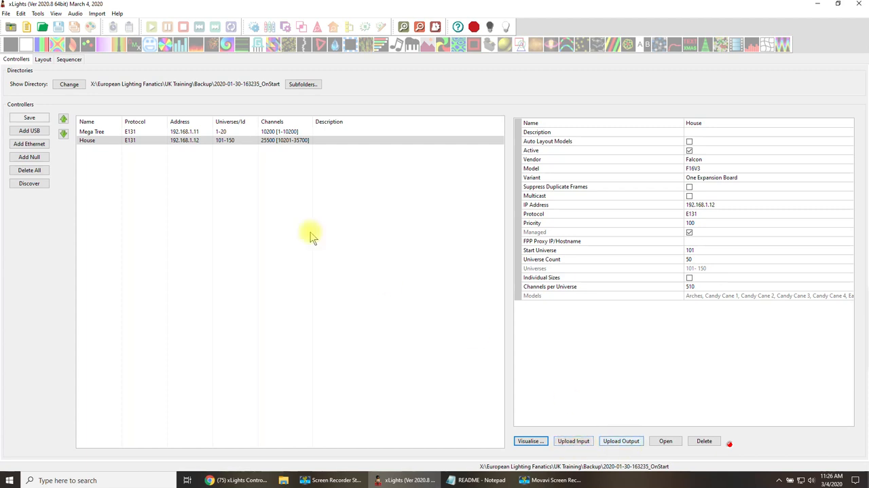
pyautogui.rightClick(201, 141)
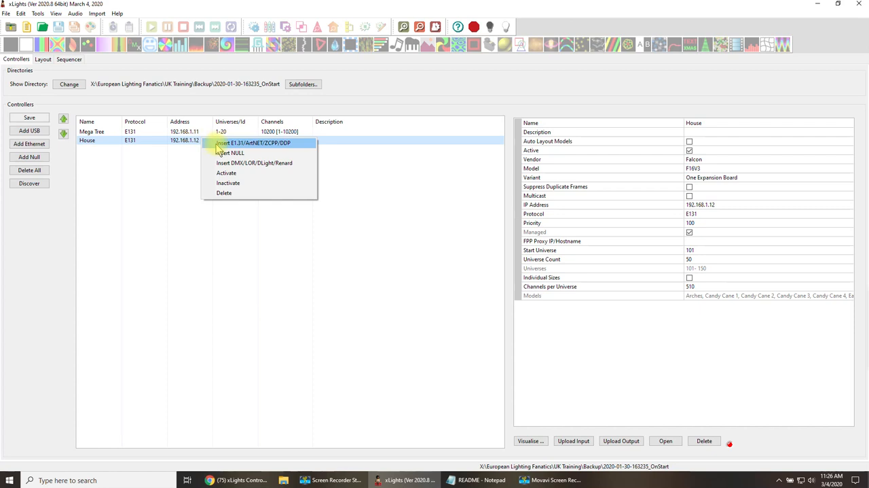
pyautogui.click(313, 297)
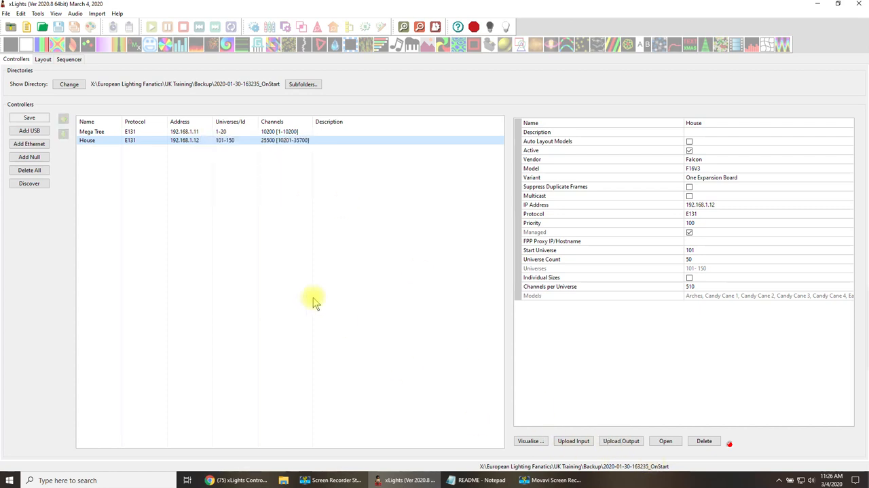
pyautogui.doubleClick(187, 141)
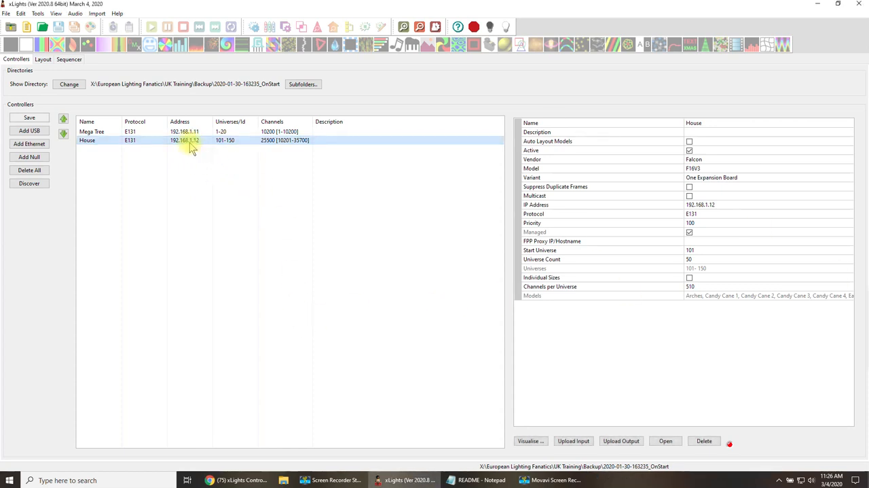
pyautogui.click(671, 442)
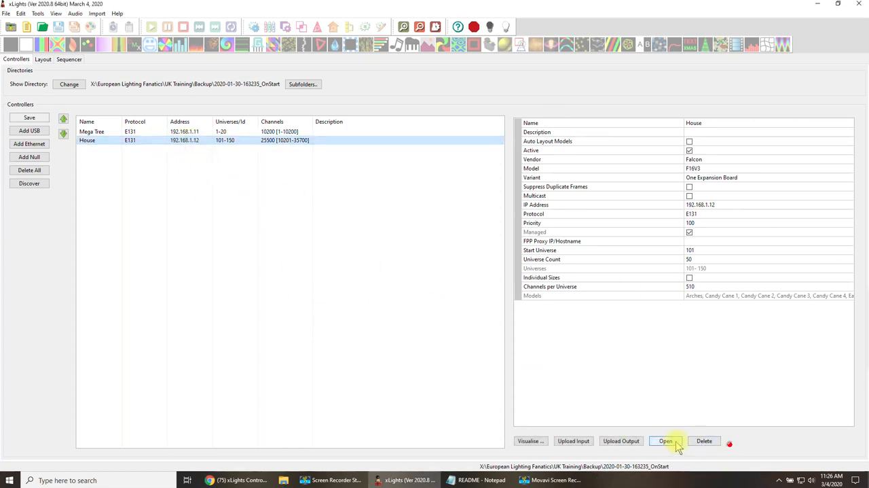
pyautogui.rightClick(183, 146)
pyautogui.click(146, 184)
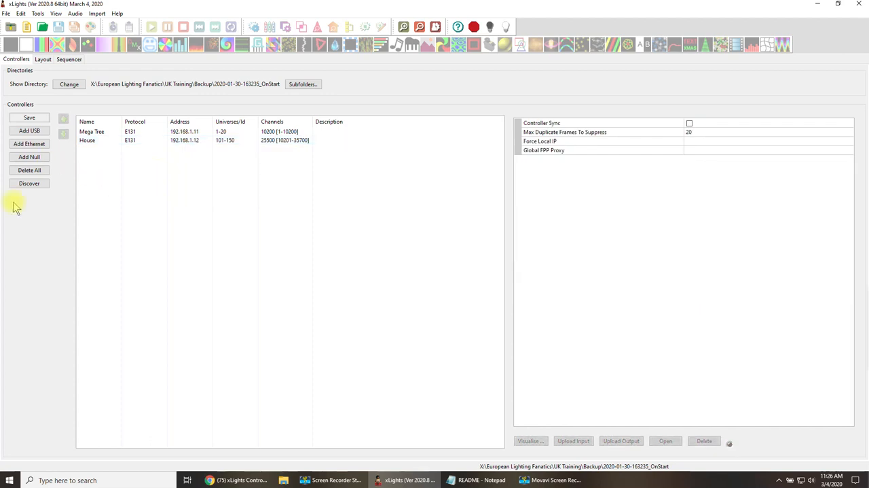
# Inspect the House controller's universe count, start universe and channels per universe settings.
pyautogui.click(192, 141)
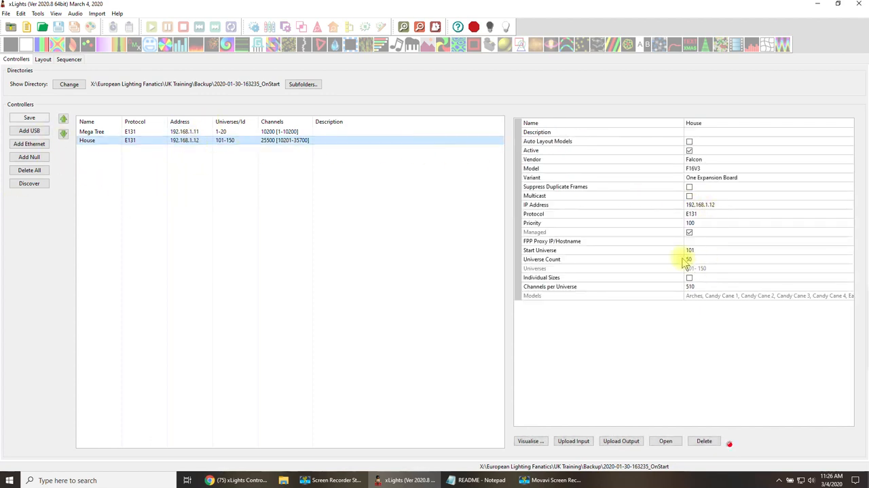
pyautogui.click(690, 258)
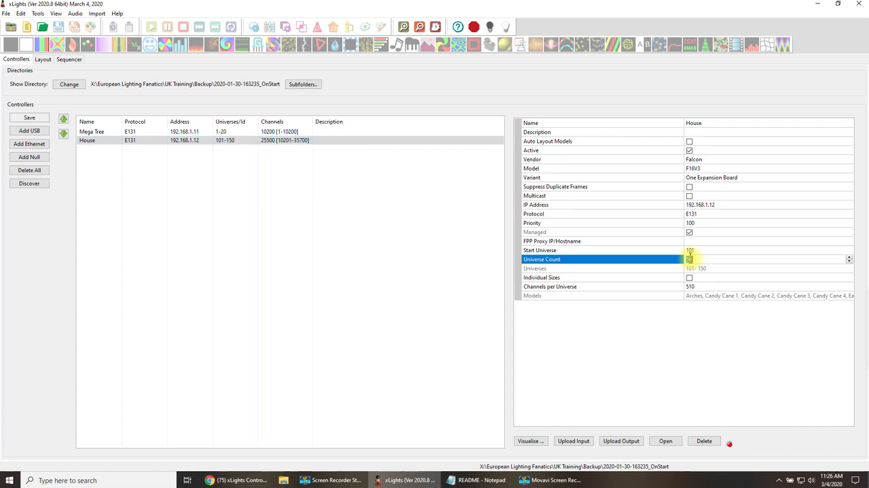
pyautogui.click(703, 251)
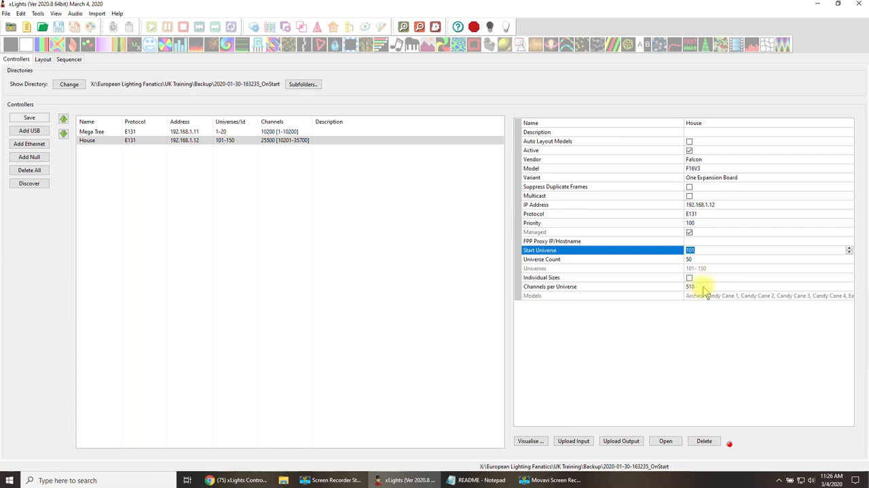
pyautogui.click(703, 285)
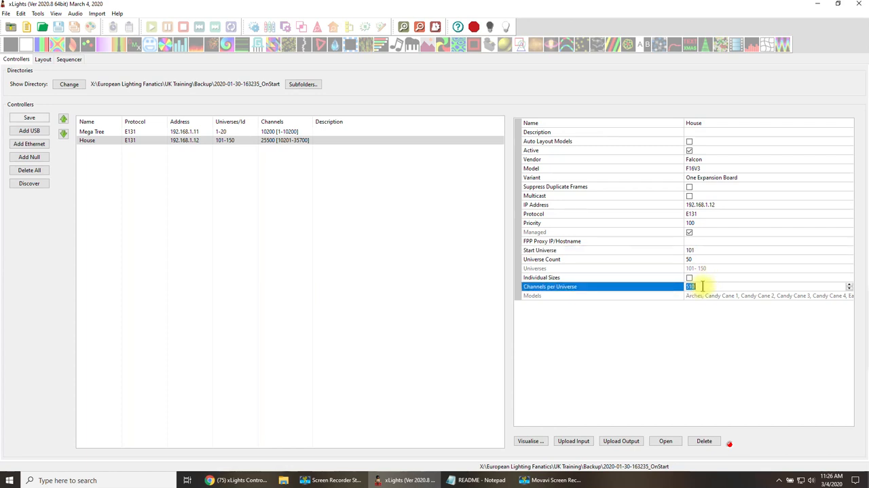
pyautogui.click(374, 320)
# Compare the settings of the Mega Tree and House controllers by alternating between the two.
pyautogui.click(184, 132)
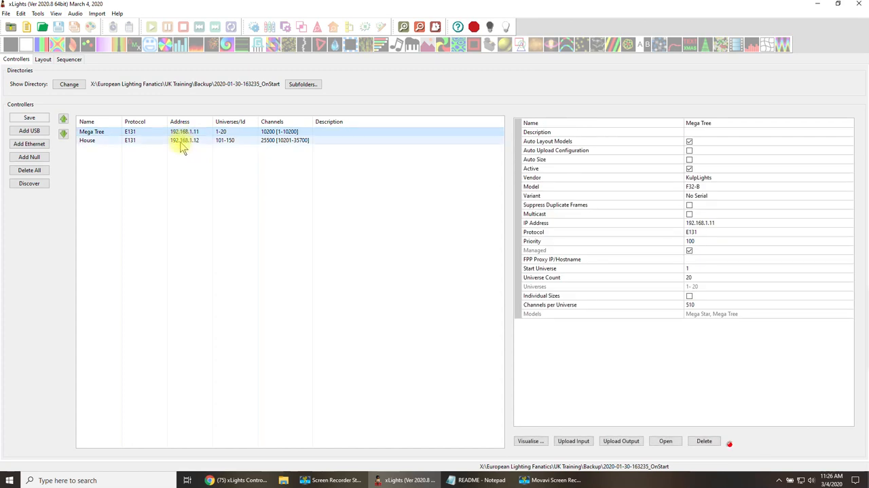
pyautogui.click(185, 141)
pyautogui.click(192, 131)
pyautogui.click(191, 141)
pyautogui.click(194, 131)
pyautogui.click(195, 139)
pyautogui.click(195, 132)
pyautogui.click(195, 140)
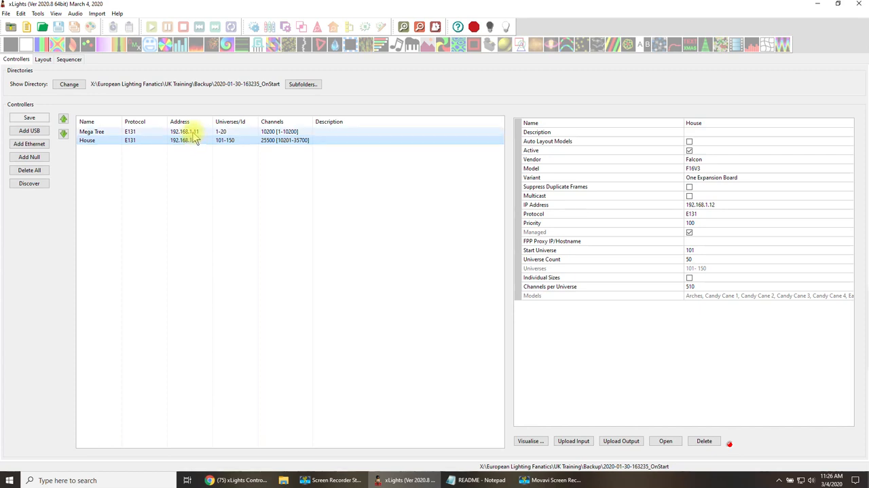
pyautogui.click(195, 132)
pyautogui.click(195, 140)
pyautogui.click(195, 132)
pyautogui.click(195, 140)
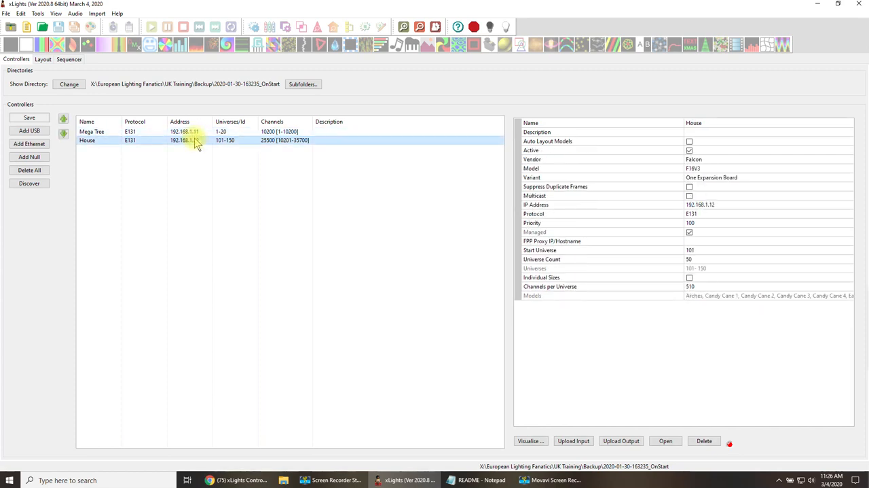
pyautogui.click(194, 132)
pyautogui.click(197, 141)
pyautogui.click(195, 132)
pyautogui.click(196, 141)
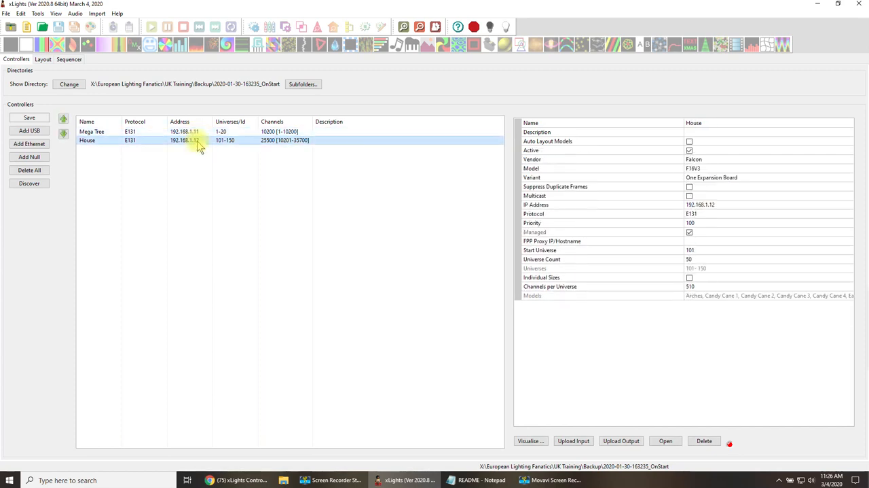